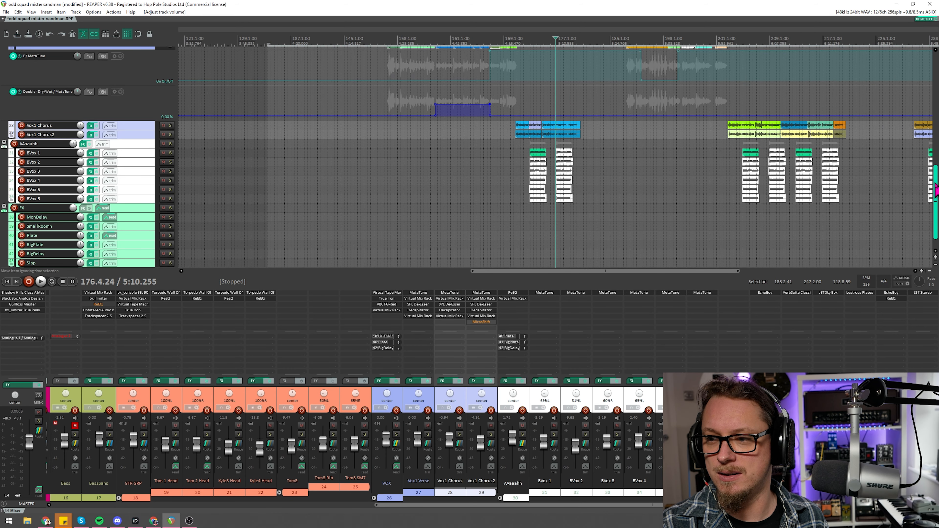
# Place the edit cursor at the start of the Vox1 Verse clips and open that track's MetaTune plugin beside them
pyautogui.scroll(3, 936, 190)
pyautogui.click(391, 45)
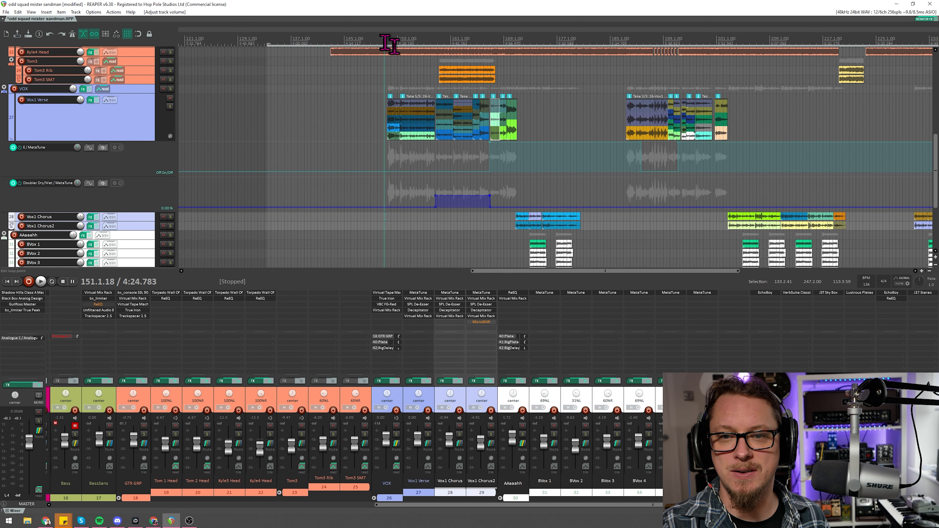
pyautogui.scroll(5, 480, 45)
pyautogui.scroll(-5, 573, 41)
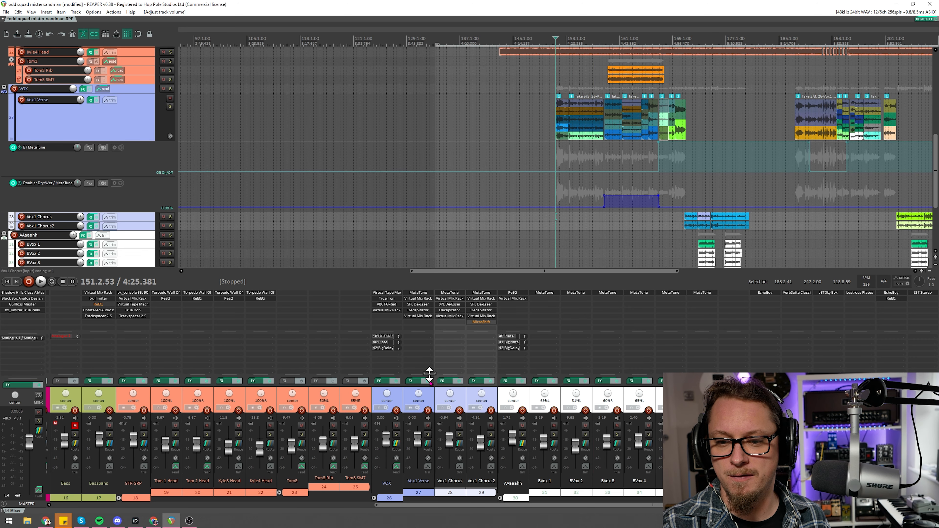
pyautogui.click(425, 294)
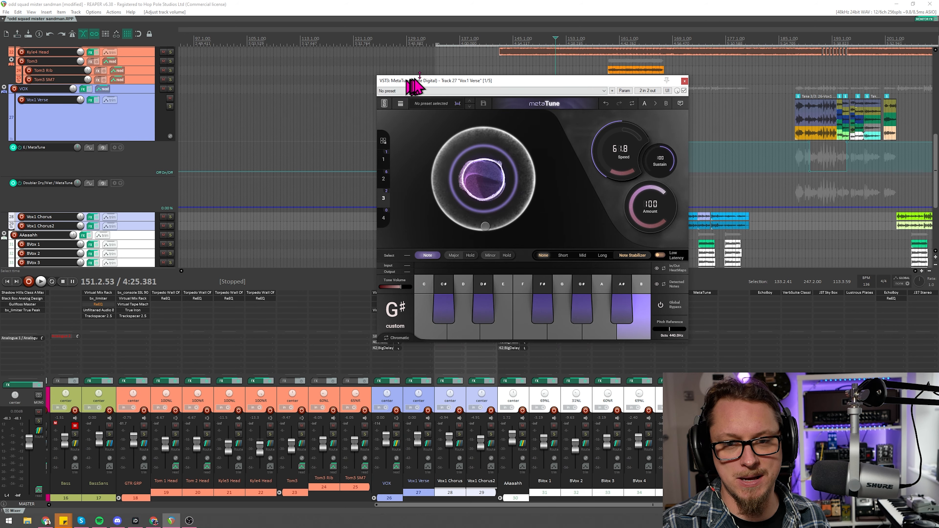
pyautogui.moveTo(442, 81); pyautogui.dragTo(240, 129)
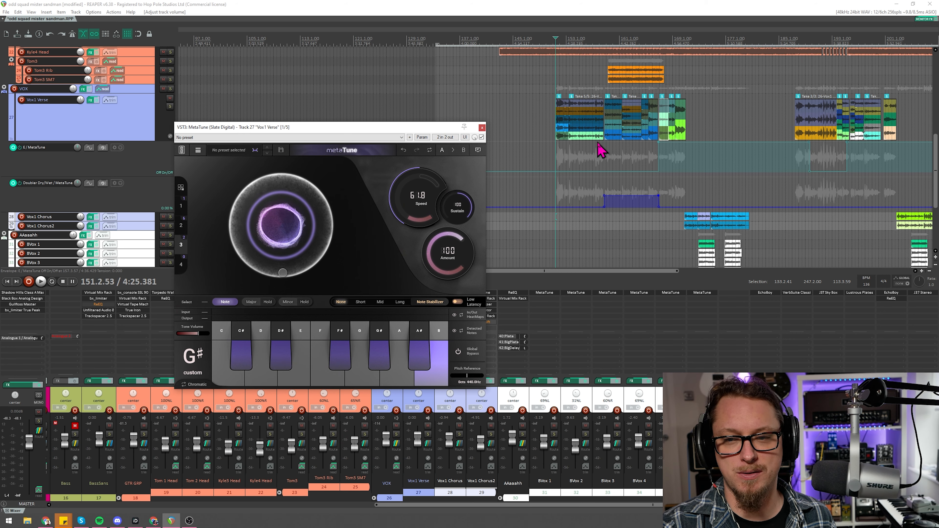
# Play the verse and fine-tune the S-Reduction of Vox1 Verse's SPL De-Esser, keeping only MetaTune open when playback is stopped
pyautogui.press('space')
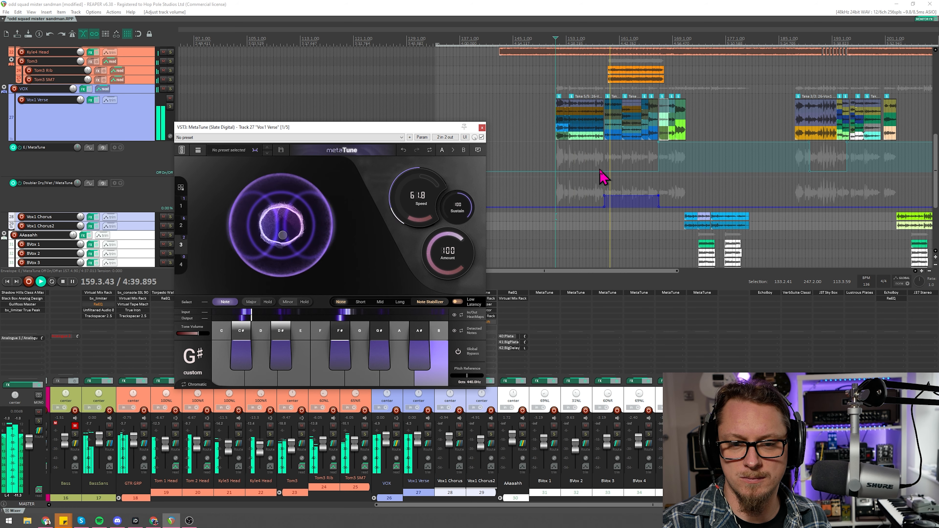
pyautogui.scroll(2, 602, 177)
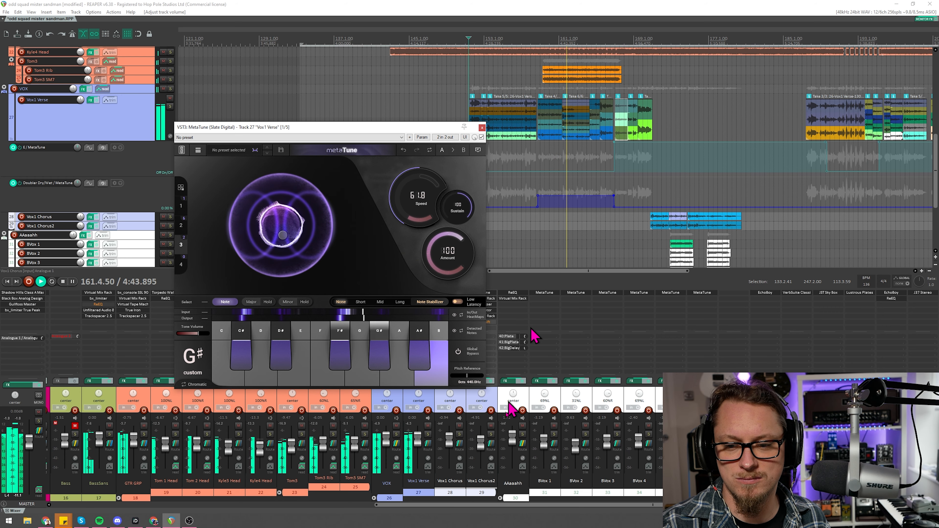
pyautogui.moveTo(510, 505); pyautogui.dragTo(430, 505)
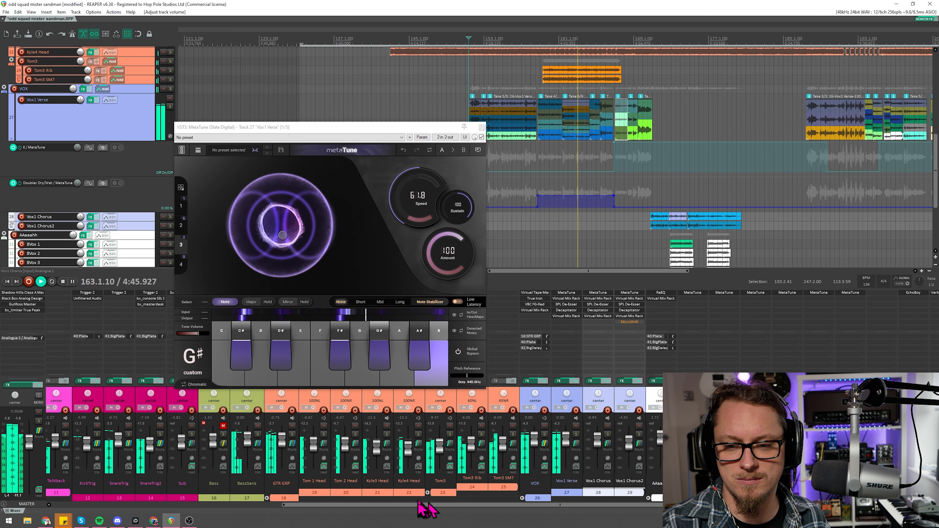
pyautogui.click(572, 305)
pyautogui.moveTo(162, 210); pyautogui.dragTo(165, 215)
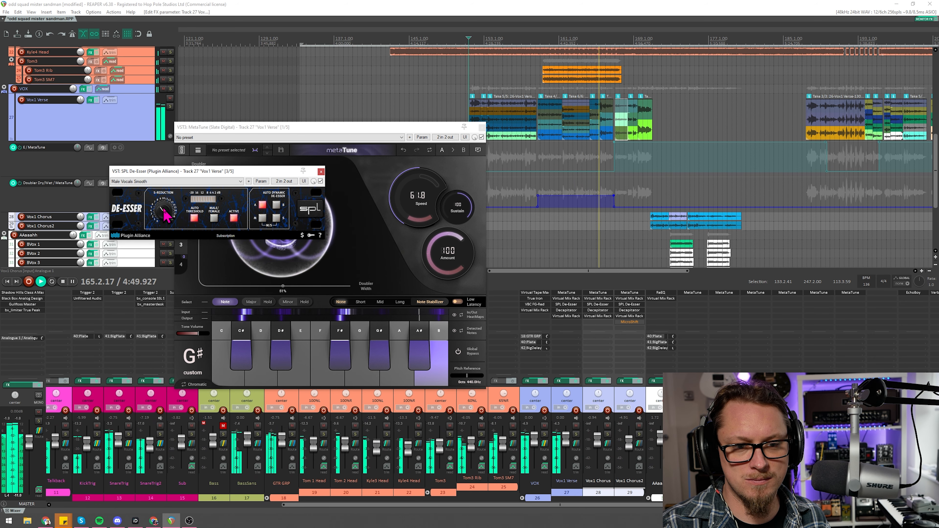
pyautogui.click(321, 171)
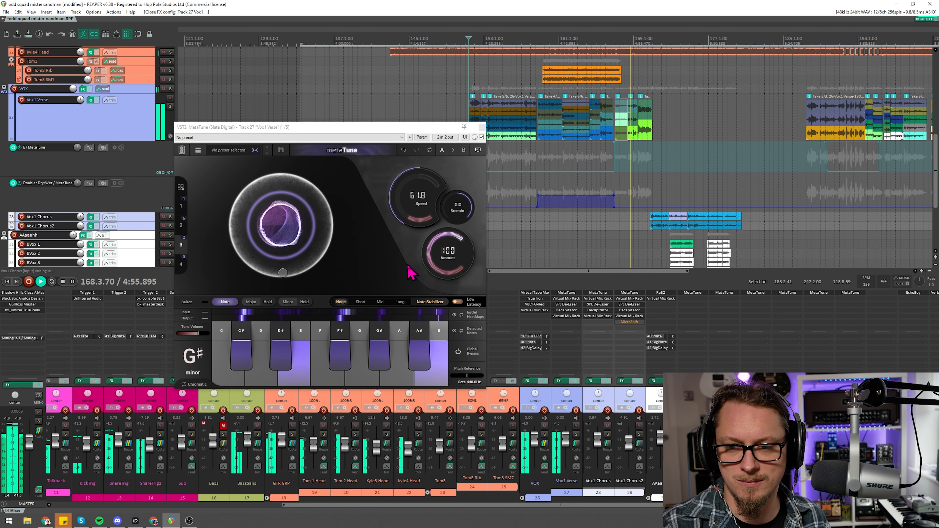
pyautogui.moveTo(355, 126); pyautogui.dragTo(316, 128)
pyautogui.press('space')
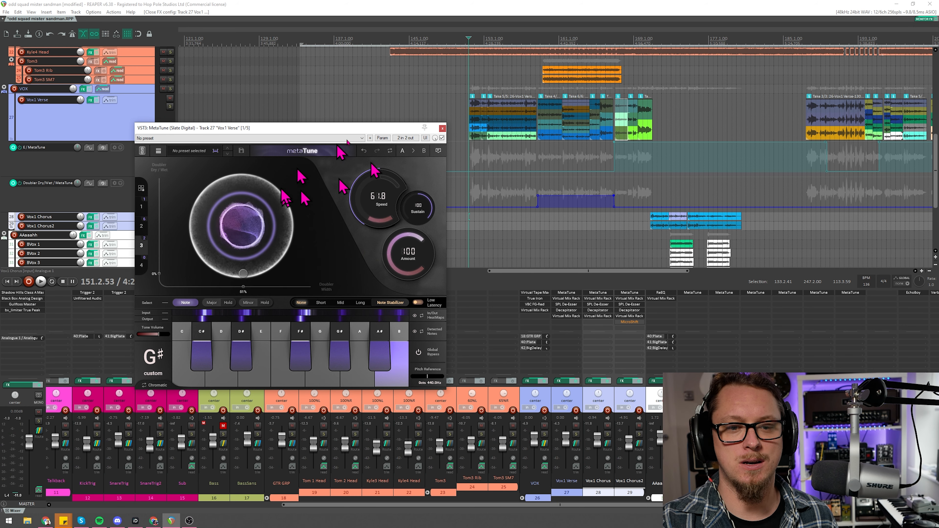
# Try the Chromatic scale in MetaTune so that every note is enabled
pyautogui.click(156, 386)
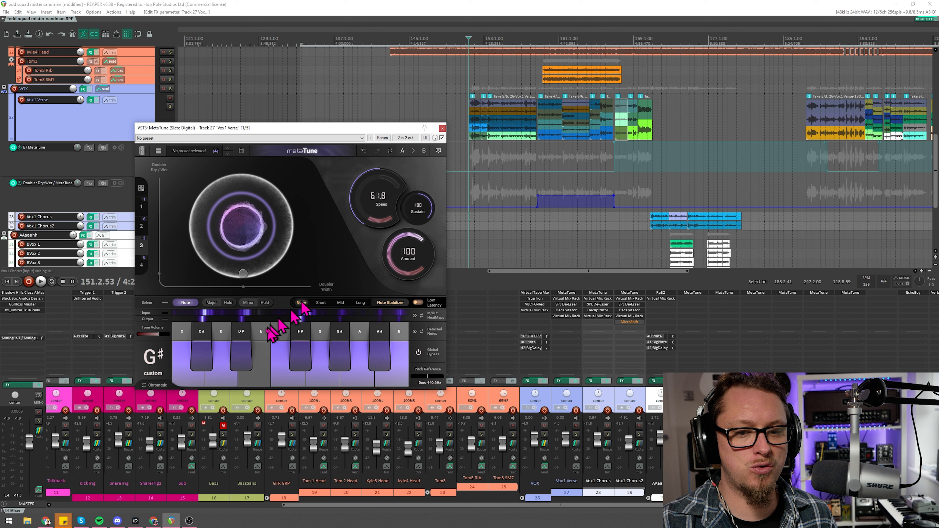
pyautogui.click(666, 44)
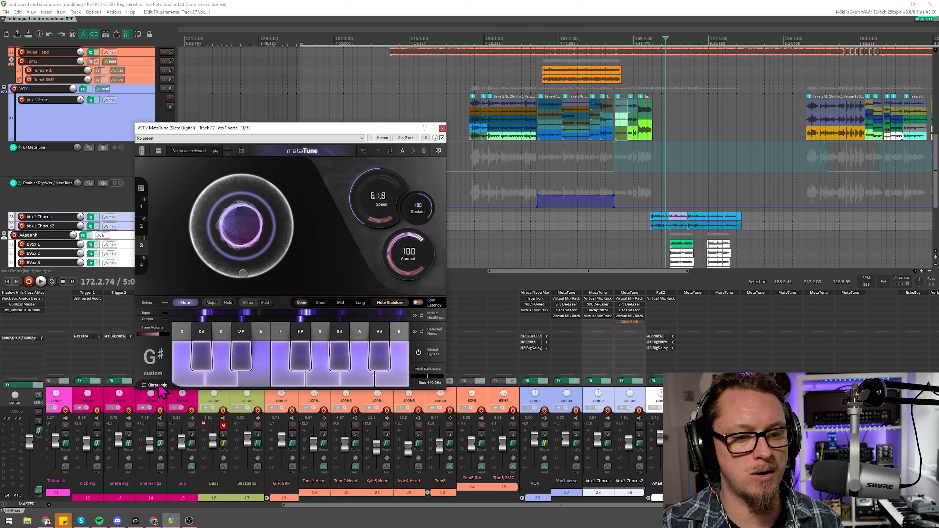
pyautogui.click(504, 36)
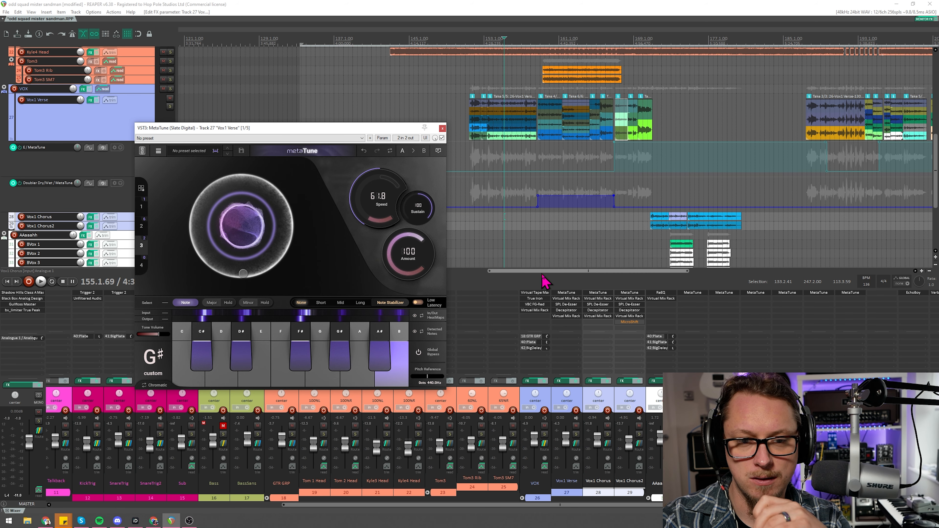
# Return the edit cursor to the verse start and audition MetaTune with Sustain at 0 and Speed at 200 ms
pyautogui.click(470, 38)
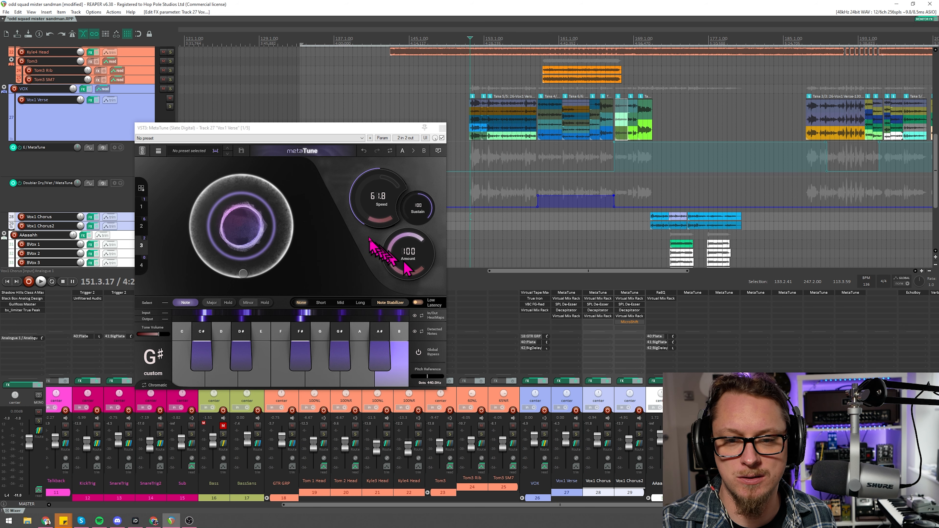
pyautogui.moveTo(418, 207); pyautogui.dragTo(420, 239)
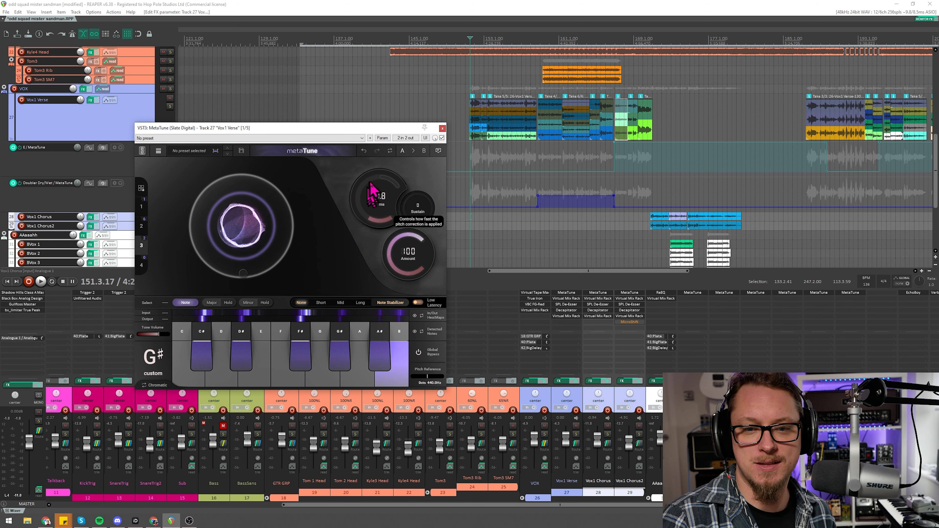
pyautogui.moveTo(375, 193)
pyautogui.mouseDown()
pyautogui.moveTo(373, 84)
pyautogui.moveTo(362, 196)
pyautogui.mouseUp()
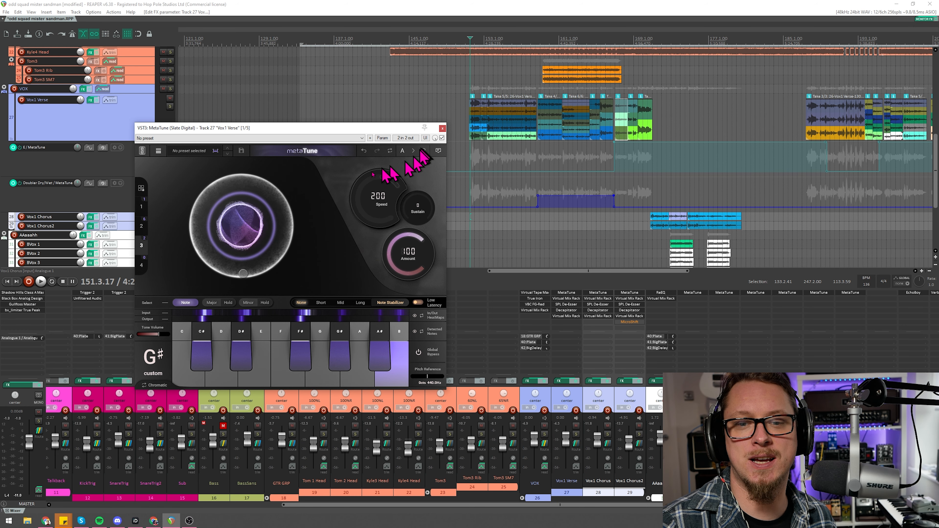
pyautogui.press('space')
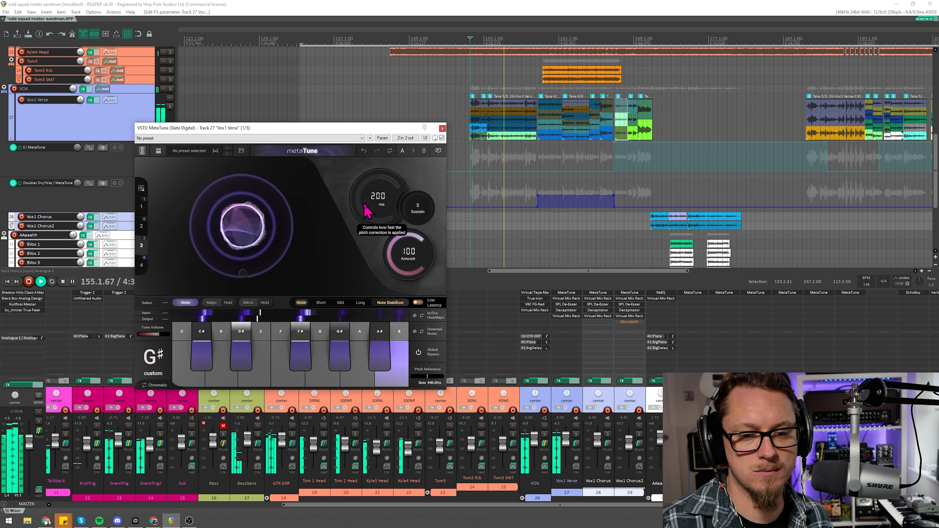
pyautogui.press('space')
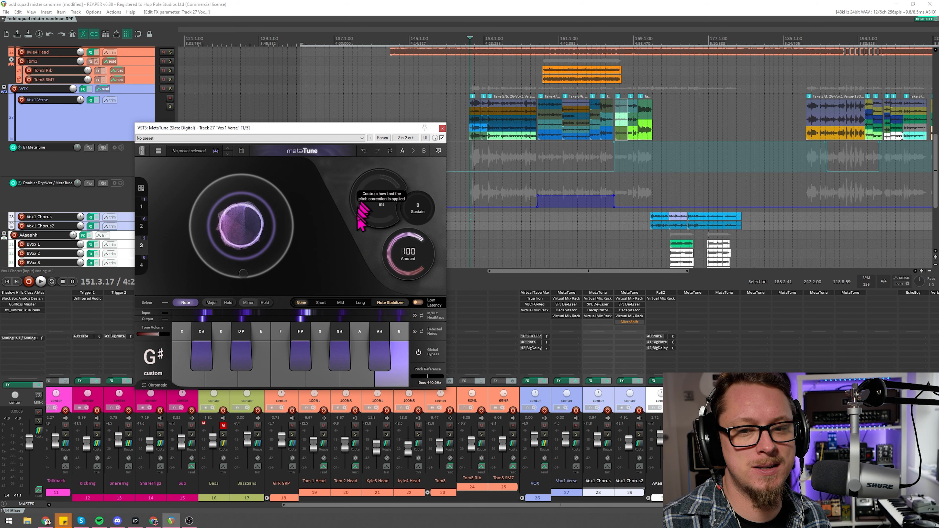
# Audition the verse with MetaTune's Speed at 0.0 ms and again at -3.0 ms
pyautogui.moveTo(345, 170); pyautogui.dragTo(338, 81)
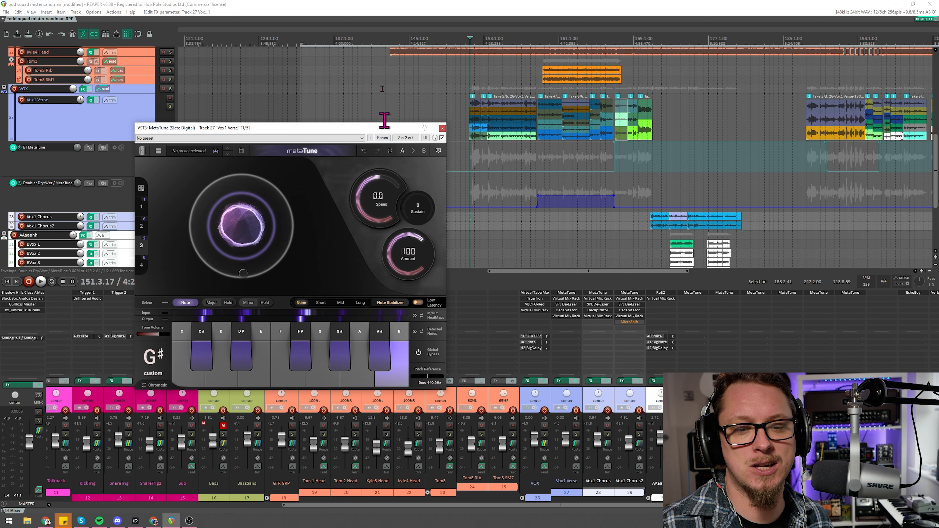
pyautogui.press('space')
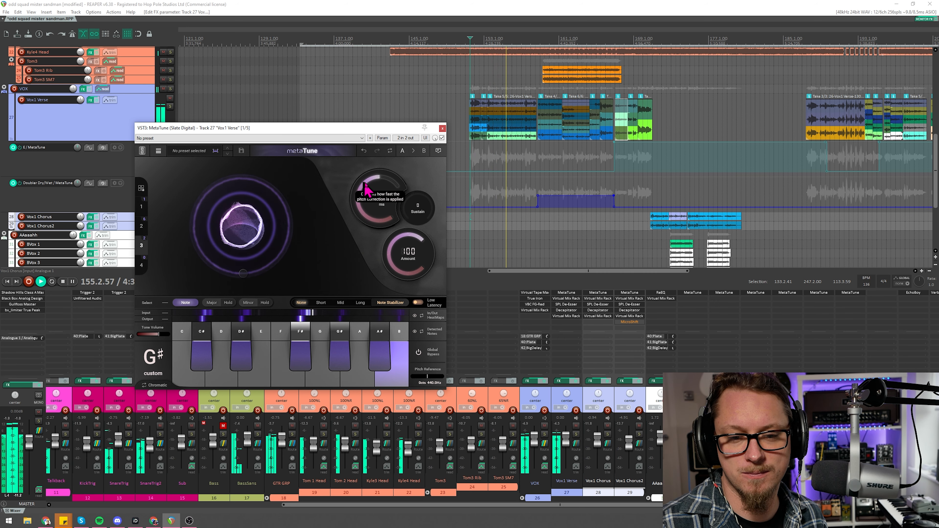
pyautogui.press('space')
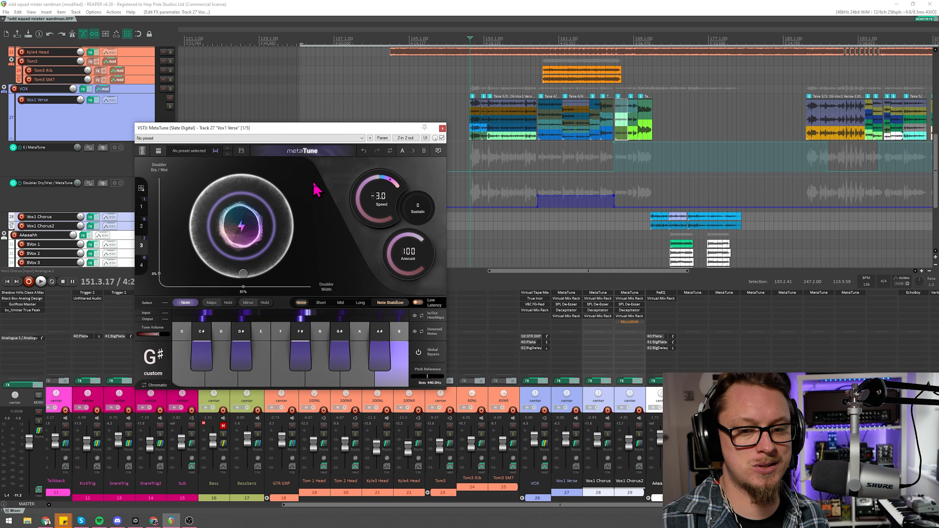
pyautogui.press('space')
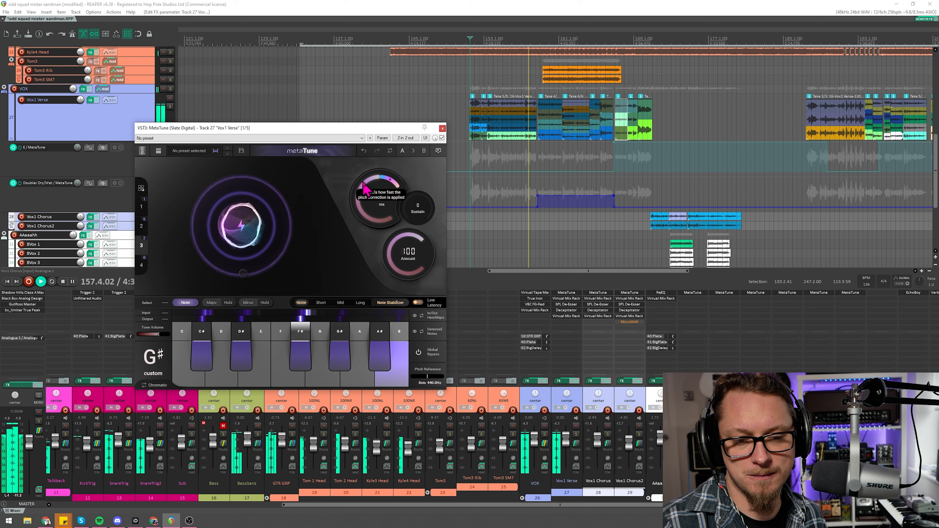
pyautogui.press('space')
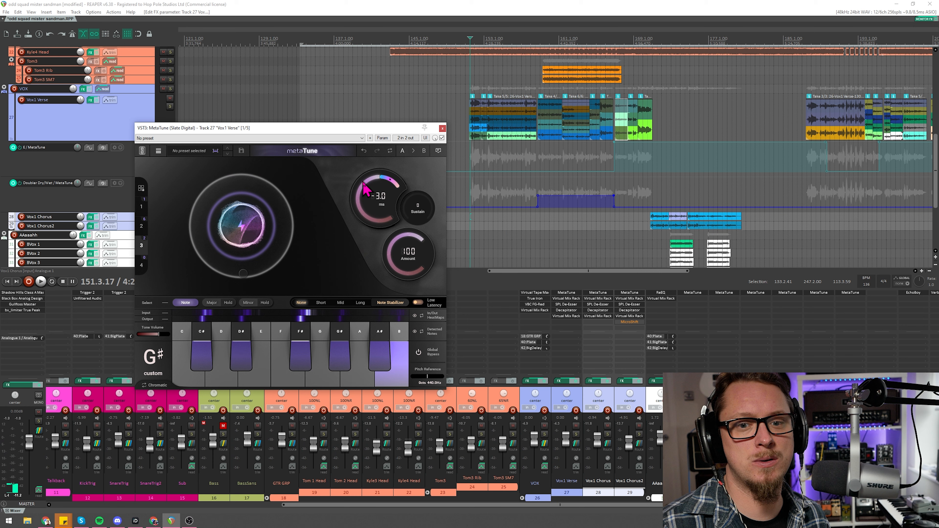
# Set MetaTune's Speed to 29.3 ms, play the verse, and slow the correction to 102 ms
pyautogui.moveTo(366, 201); pyautogui.dragTo(412, 187)
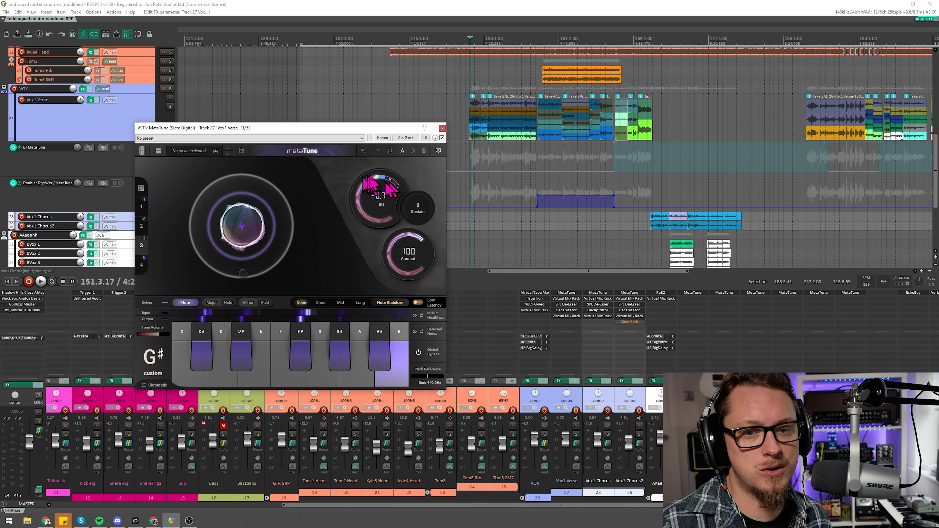
pyautogui.moveTo(370, 208); pyautogui.dragTo(358, 194)
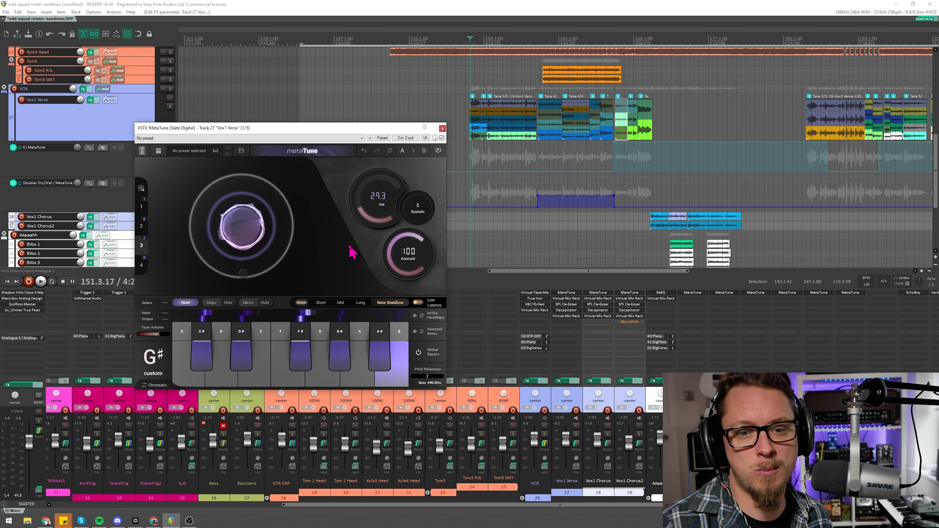
pyautogui.press('space')
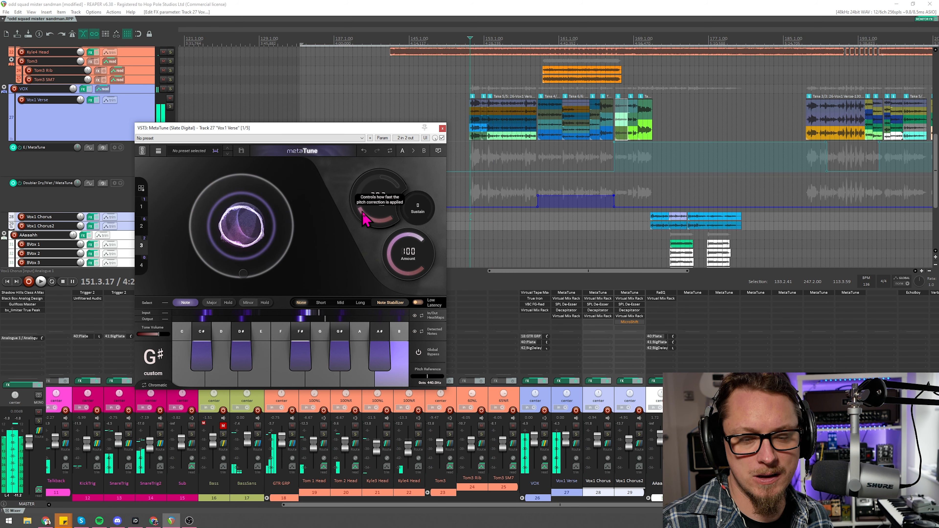
pyautogui.moveTo(362, 217); pyautogui.dragTo(370, 233)
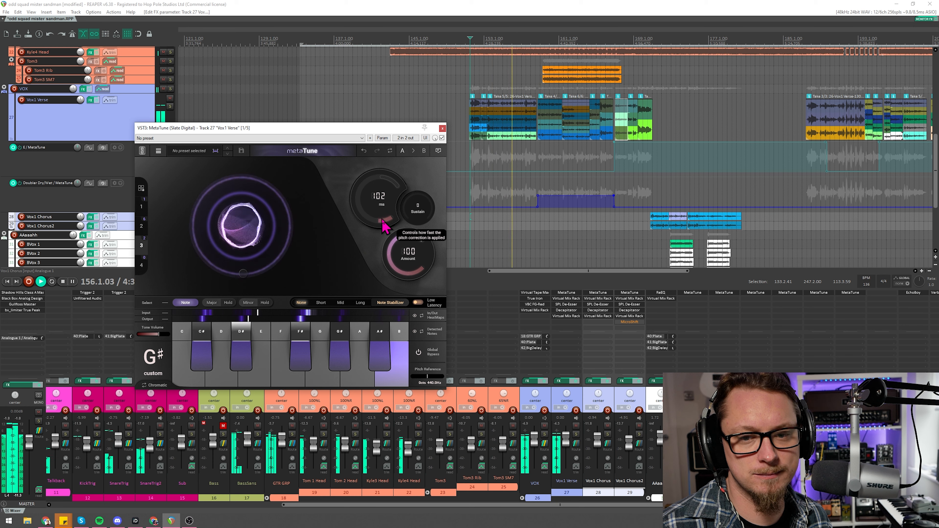
# Compare MetaTune's Sustain at 100 with Speed 49.5 and at -100 with Speed 3.2, raising Speed to 35.7 during playback
pyautogui.moveTo(384, 227); pyautogui.dragTo(355, 193)
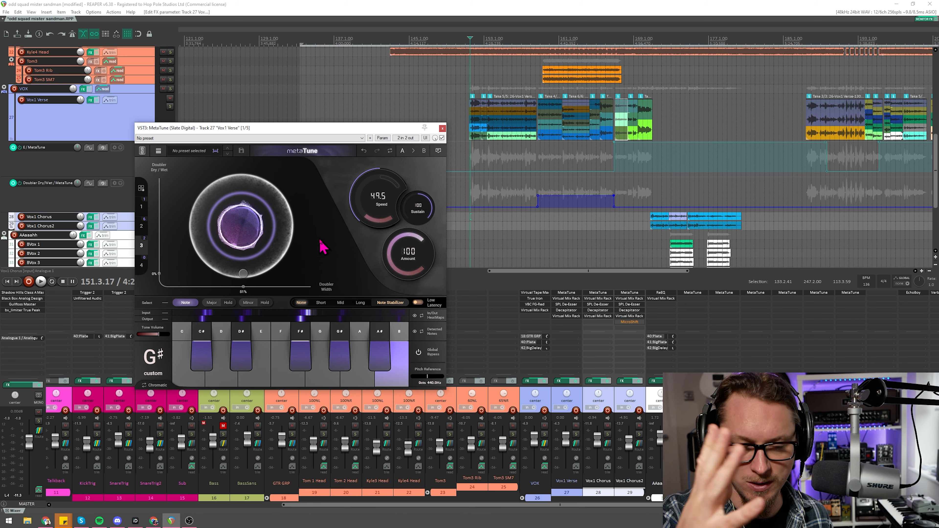
pyautogui.press('space')
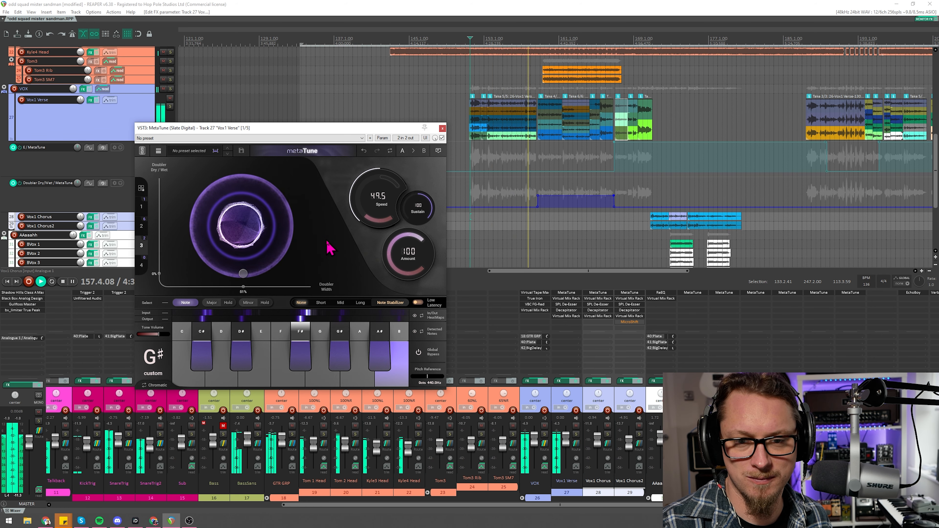
pyautogui.press('space')
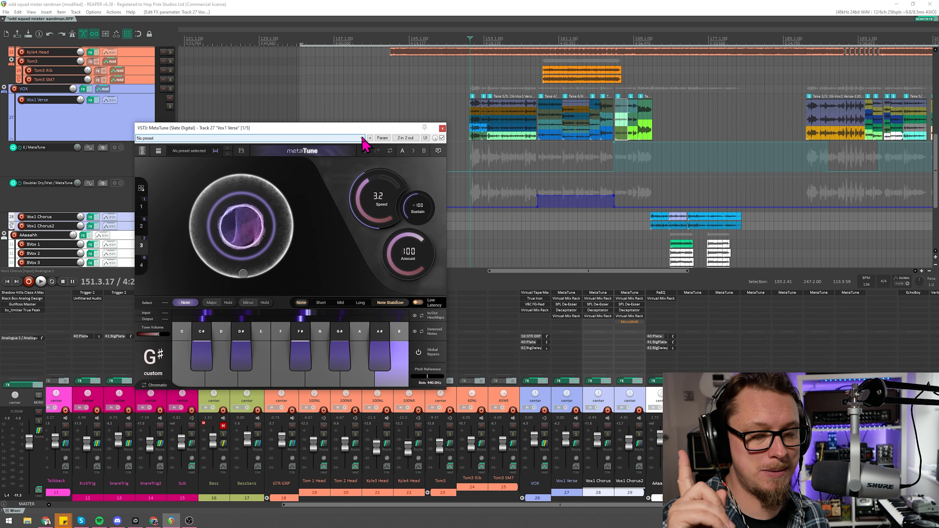
pyautogui.press('space')
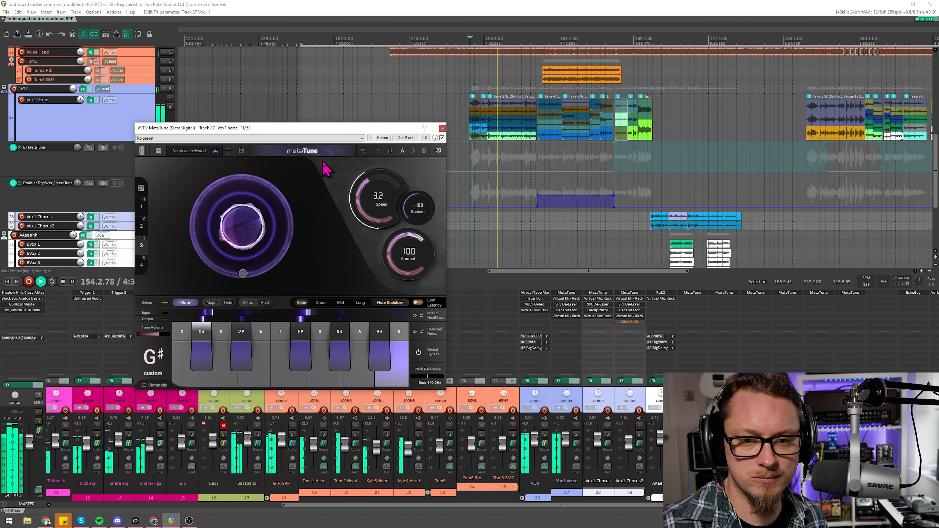
pyautogui.moveTo(365, 203); pyautogui.dragTo(360, 242)
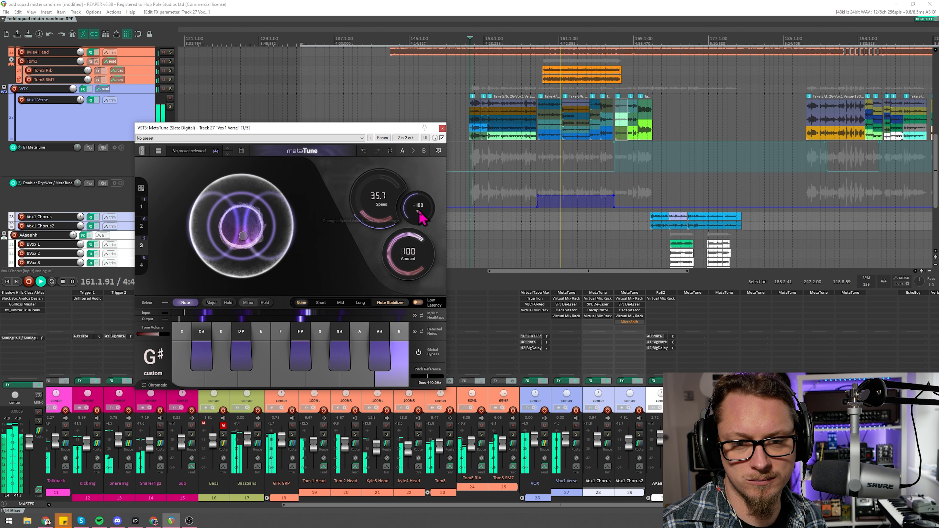
# Set MetaTune's Sustain to about 50 and Speed to 69.1 ms, audition the verse, and set the Note Stabilizer to Short
pyautogui.moveTo(419, 210); pyautogui.dragTo(418, 71)
pyautogui.moveTo(360, 212); pyautogui.dragTo(392, 200)
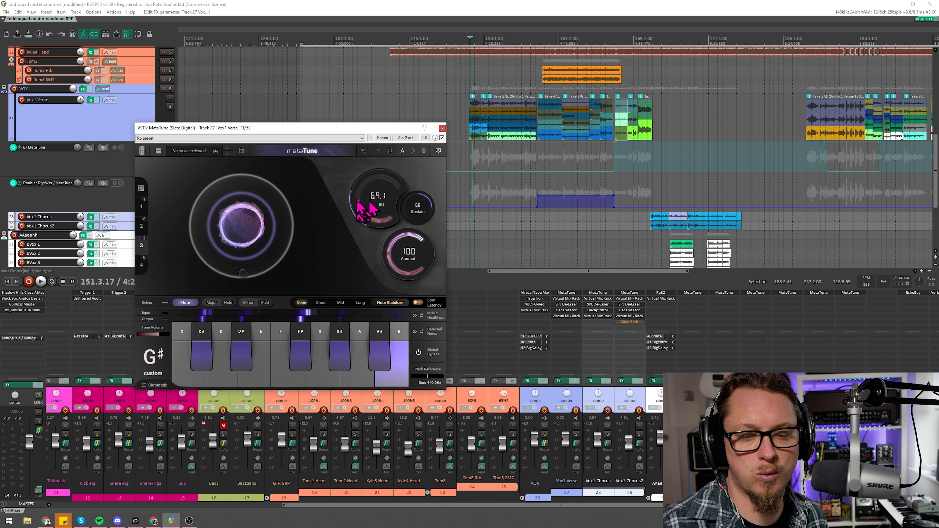
pyautogui.press('space')
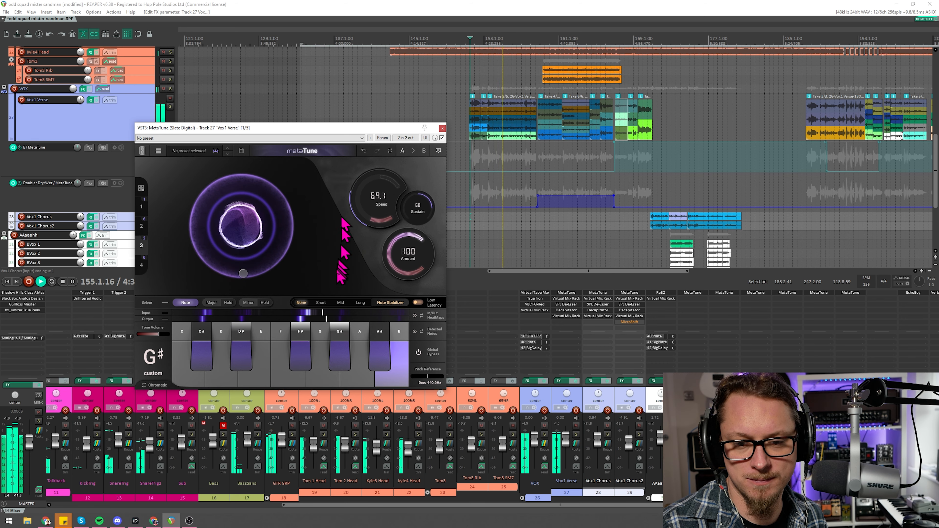
pyautogui.moveTo(306, 296)
pyautogui.press('space')
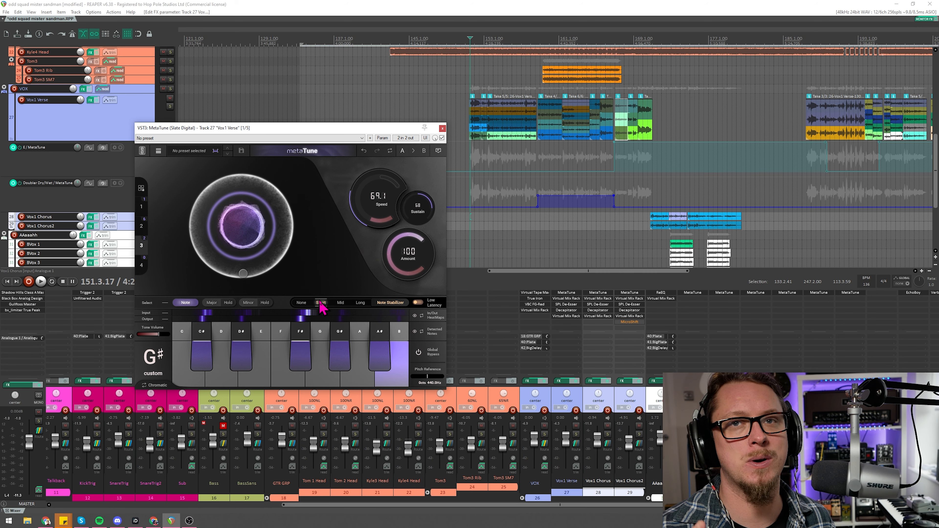
# Audition the verse with the Short Note Stabilizer and set MetaTune's Speed to 36.7 ms during playback
pyautogui.press('space')
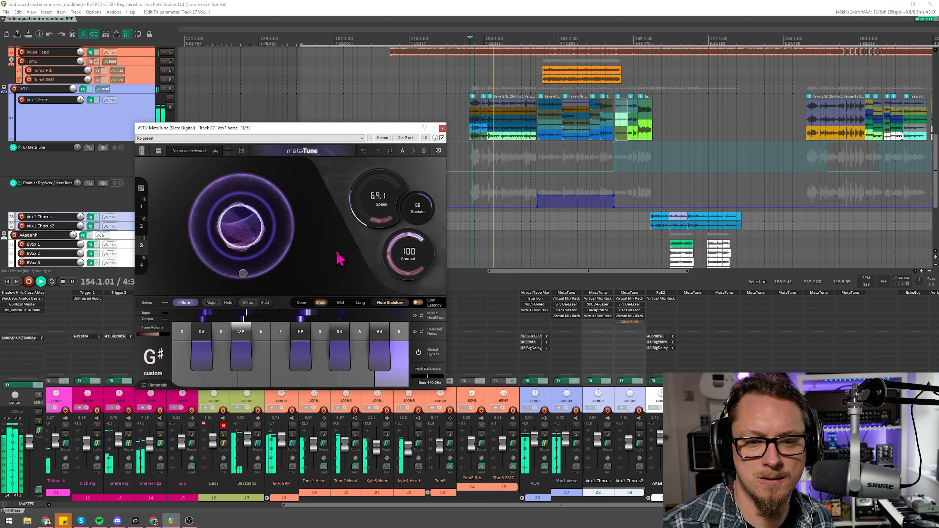
pyautogui.moveTo(370, 218); pyautogui.dragTo(407, 196)
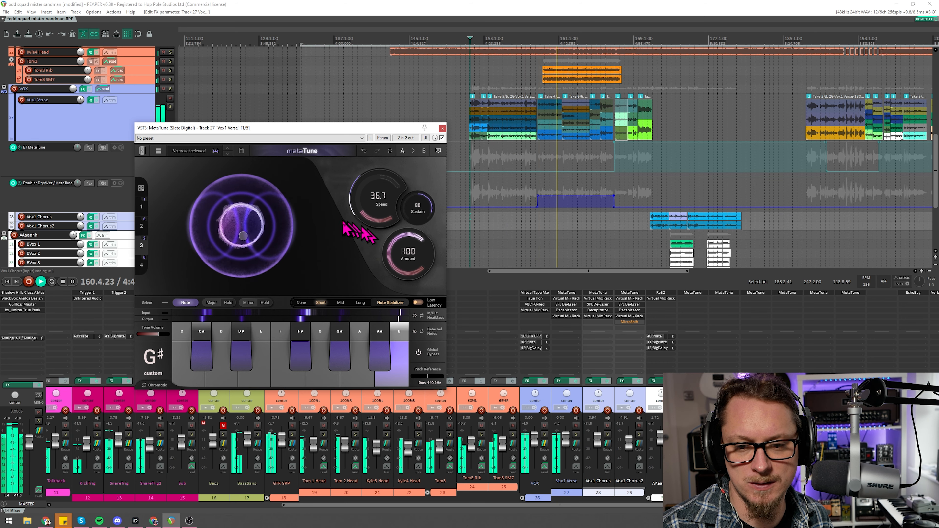
pyautogui.press('space')
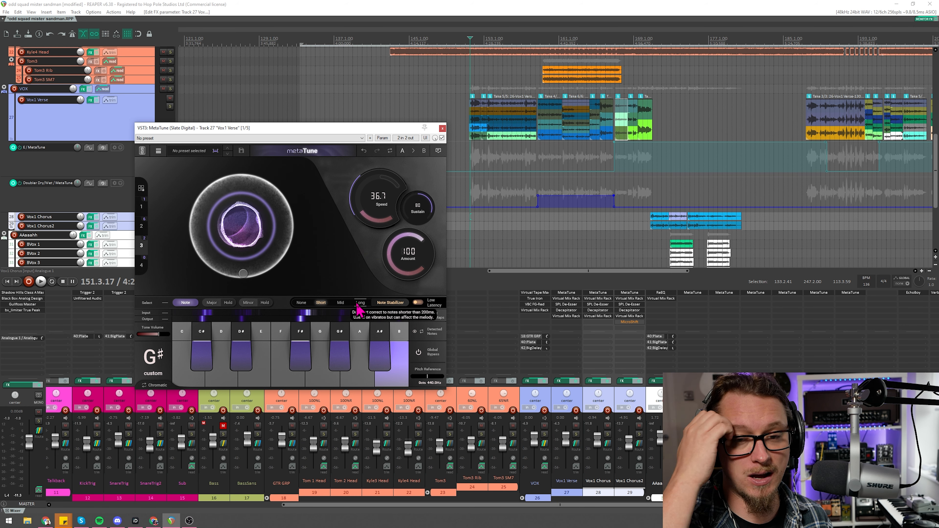
pyautogui.moveTo(292, 246)
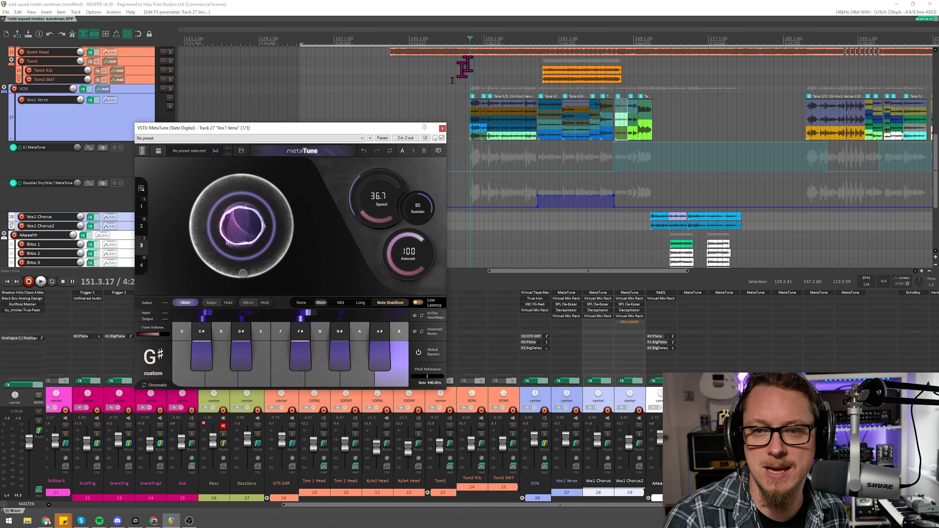
# Switch the E note on across the verse in MetaTune's E envelope and move the plug-in window clear of the Vox1 Verse track controls
pyautogui.moveTo(539, 172); pyautogui.dragTo(539, 143)
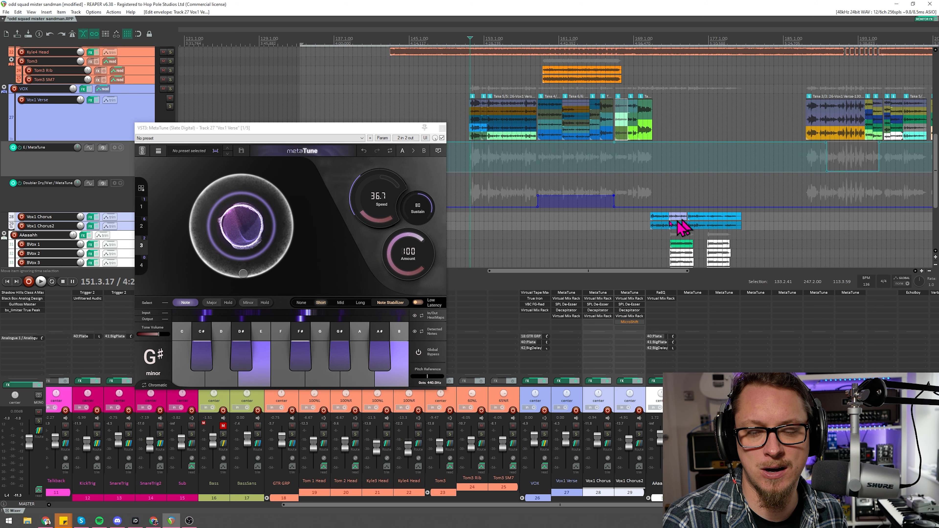
pyautogui.moveTo(172, 130); pyautogui.dragTo(163, 210)
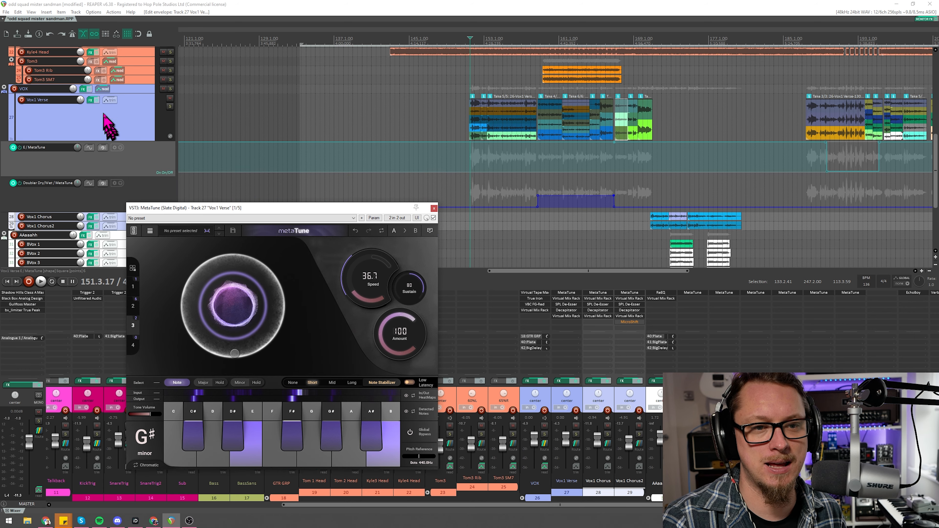
# Open Vox1 Verse's envelope list, collapse every plug-in except MetaTune, and activate MetaTune's E note envelope
pyautogui.click(109, 101)
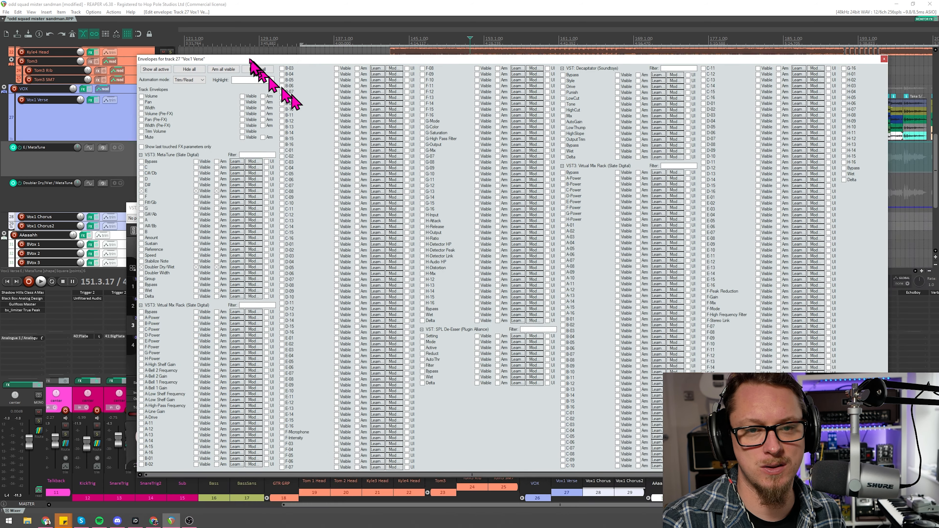
pyautogui.moveTo(250, 60); pyautogui.dragTo(226, 56)
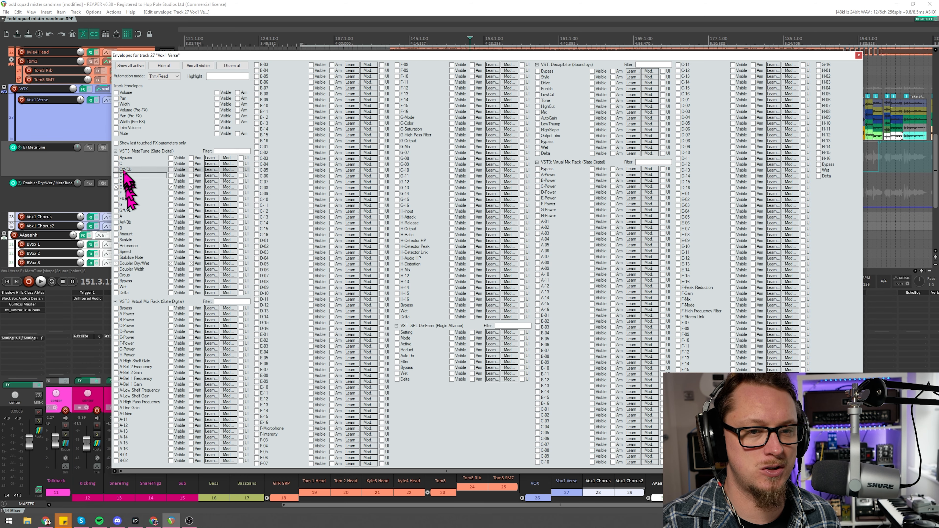
pyautogui.click(115, 301)
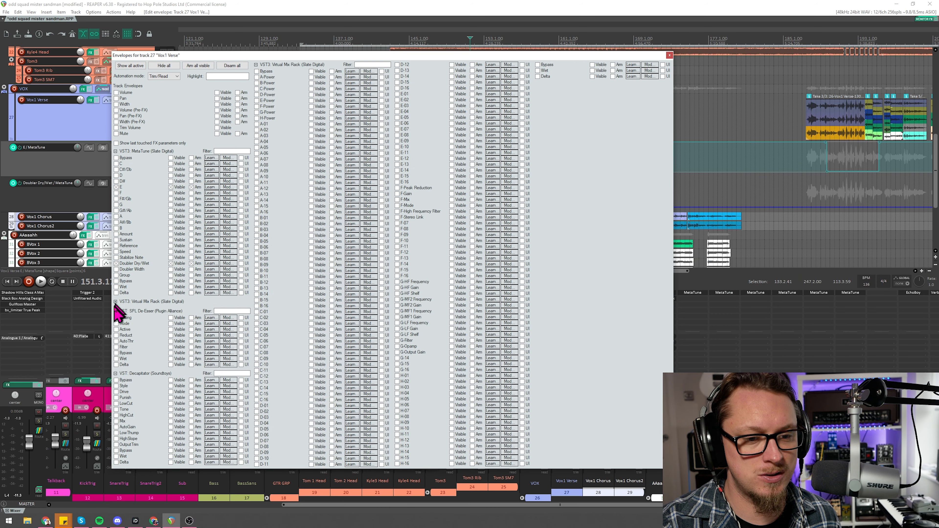
pyautogui.click(116, 312)
pyautogui.click(115, 320)
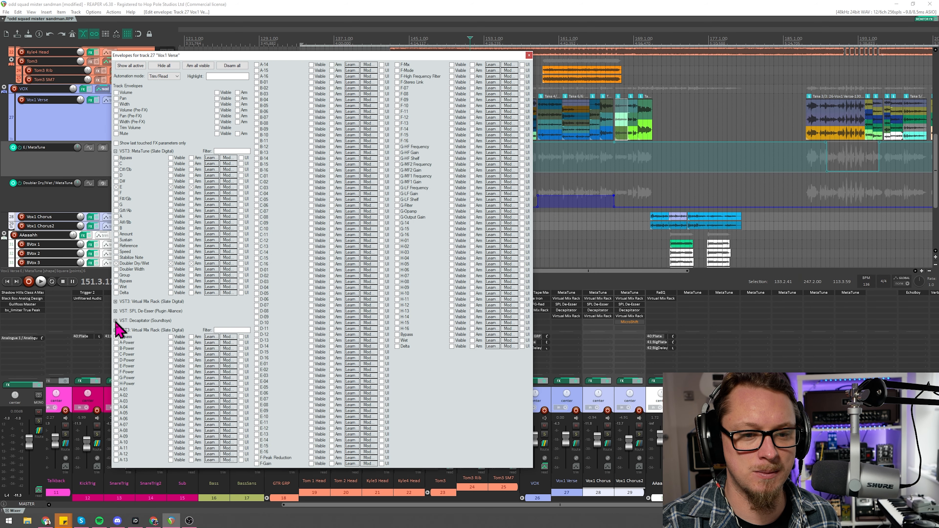
pyautogui.click(115, 330)
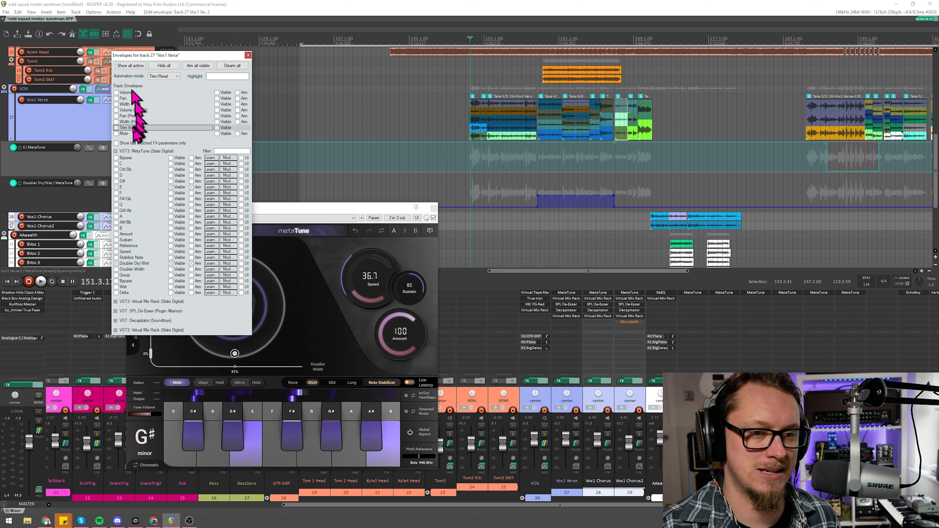
pyautogui.click(117, 187)
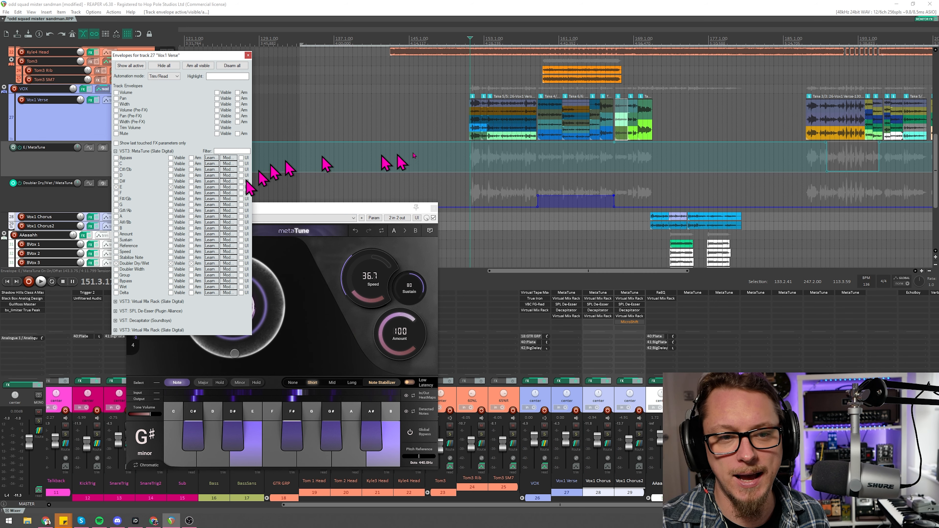
# Close the envelope list and audition the verse from about bar 153.3 with the E note allowed
pyautogui.click(490, 45)
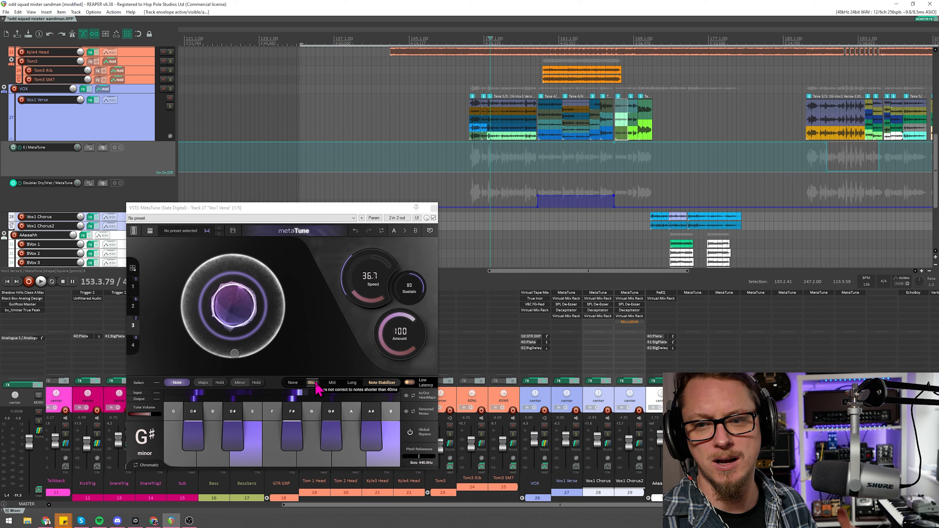
pyautogui.click(332, 211)
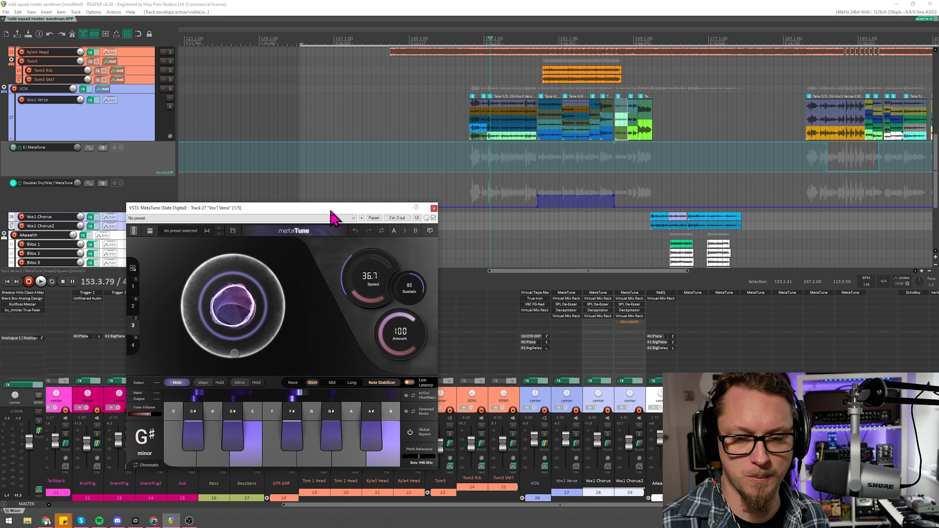
pyautogui.press('space')
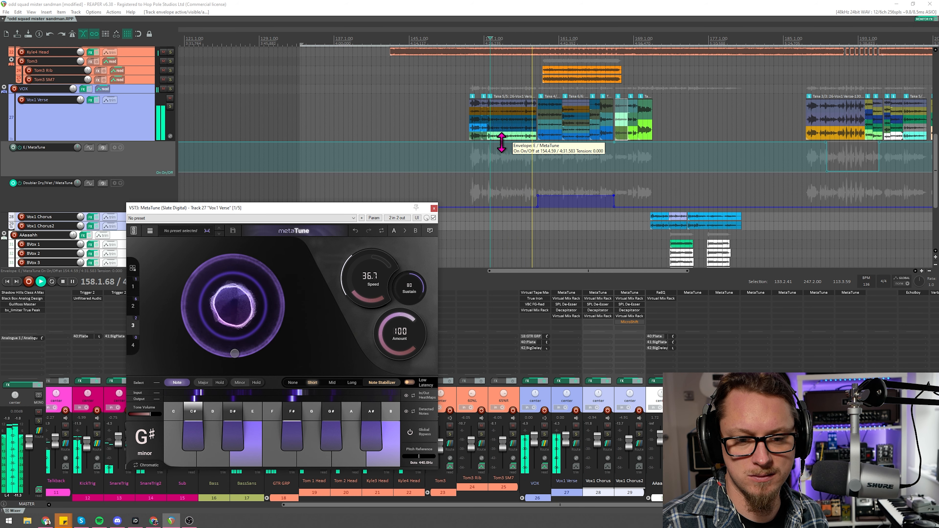
pyautogui.press('space')
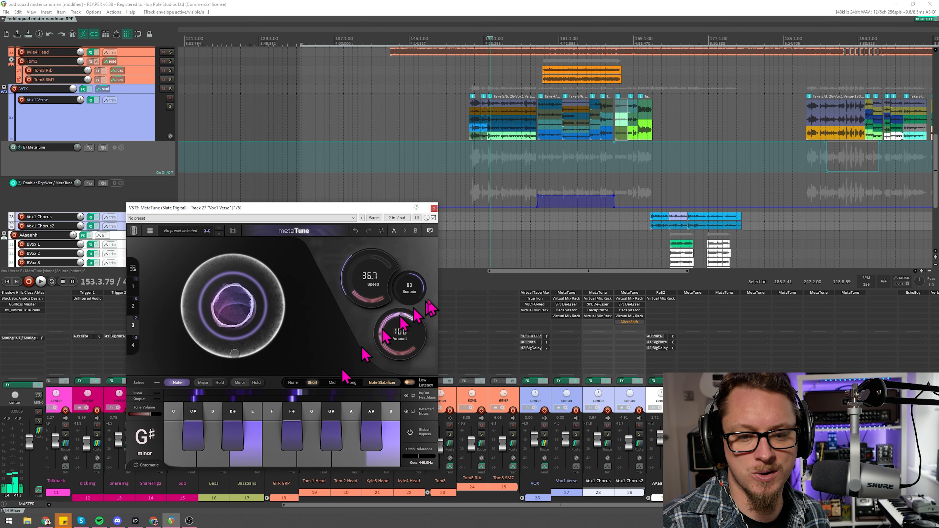
# Switch the E note off across the verse in MetaTune's E envelope and audition the same passage
pyautogui.moveTo(527, 150); pyautogui.dragTo(530, 203)
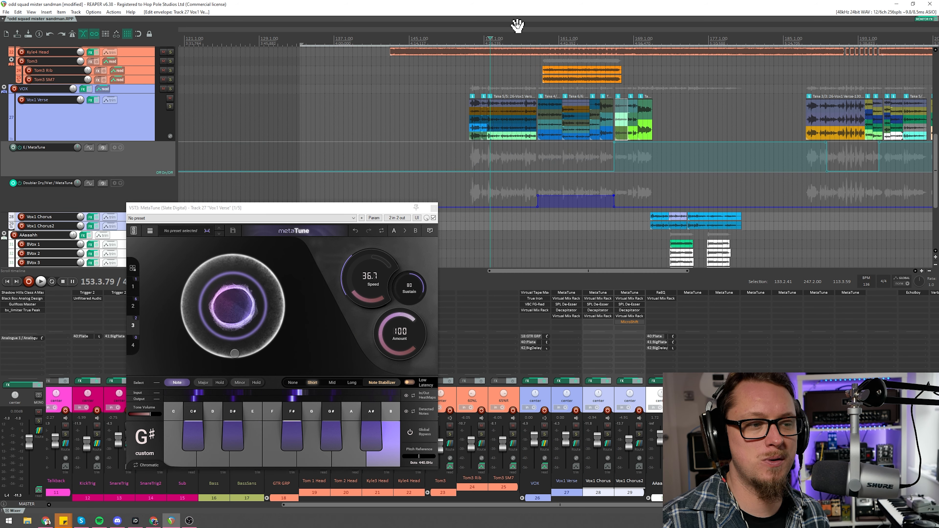
pyautogui.press('space')
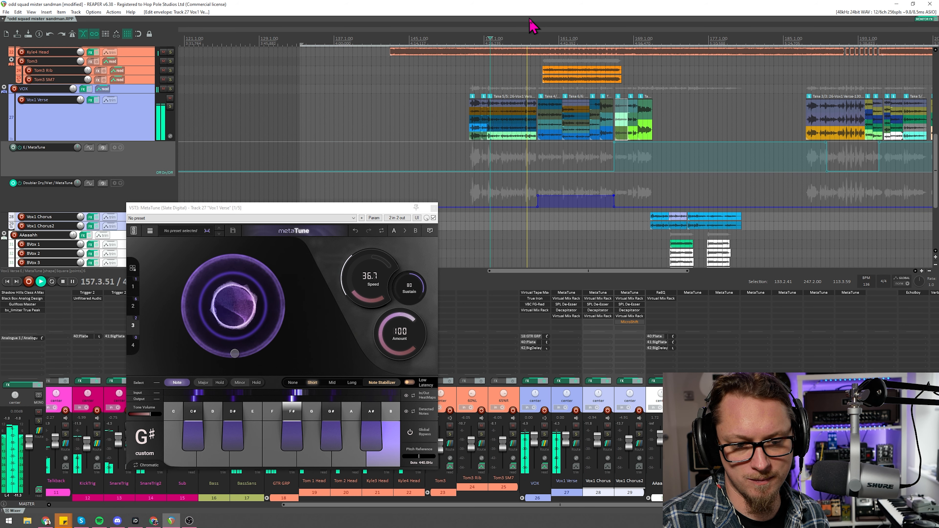
pyautogui.press('space')
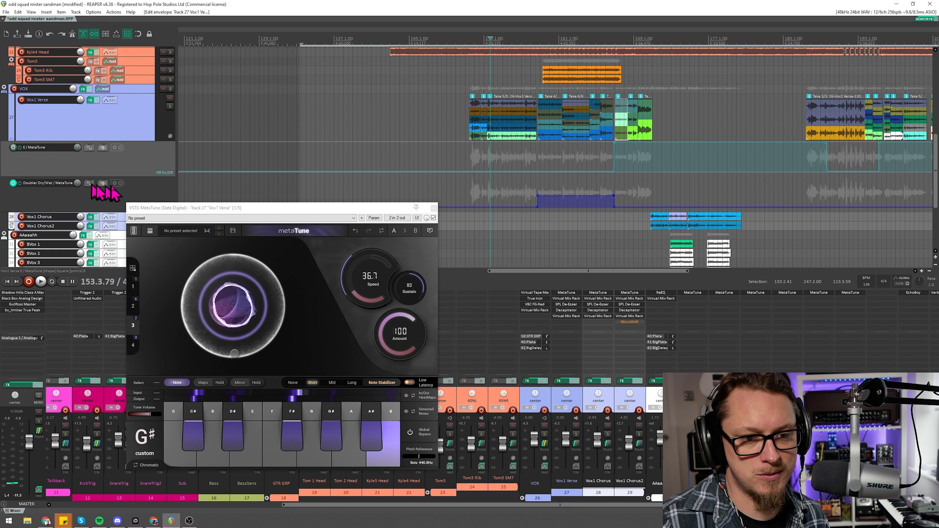
# Bypass the Doubler Dry/Wet envelope on Vox1 Verse and lower MetaTune's Doubler Width to its minimum, keeping Dry/Wet at 0%
pyautogui.click(13, 183)
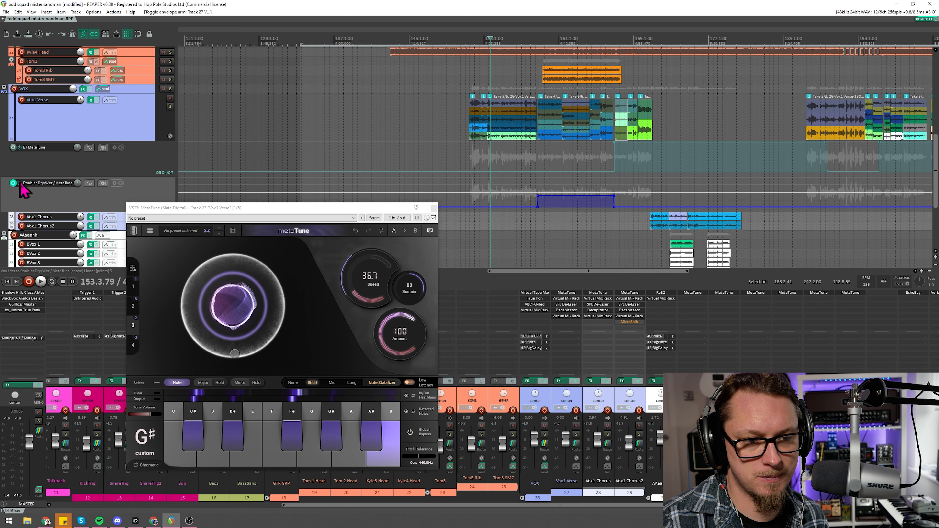
pyautogui.click(19, 182)
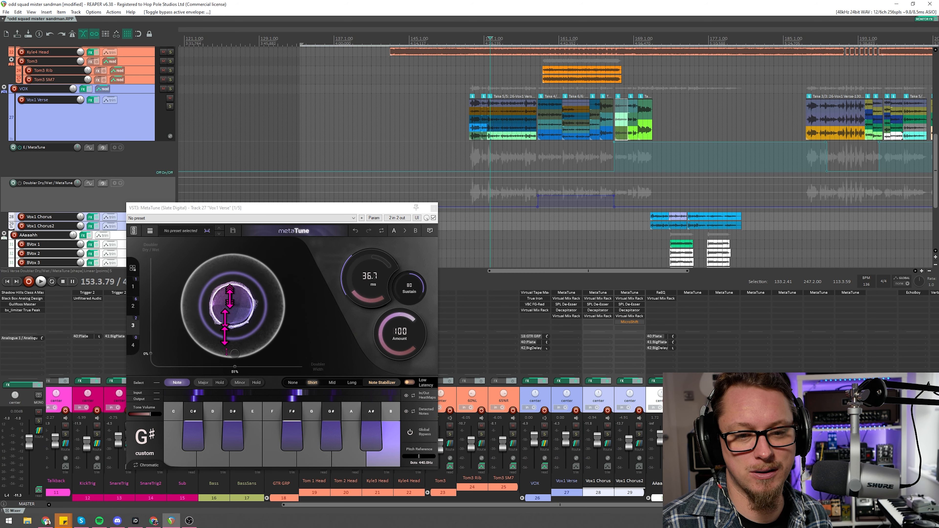
pyautogui.moveTo(235, 356); pyautogui.dragTo(164, 354)
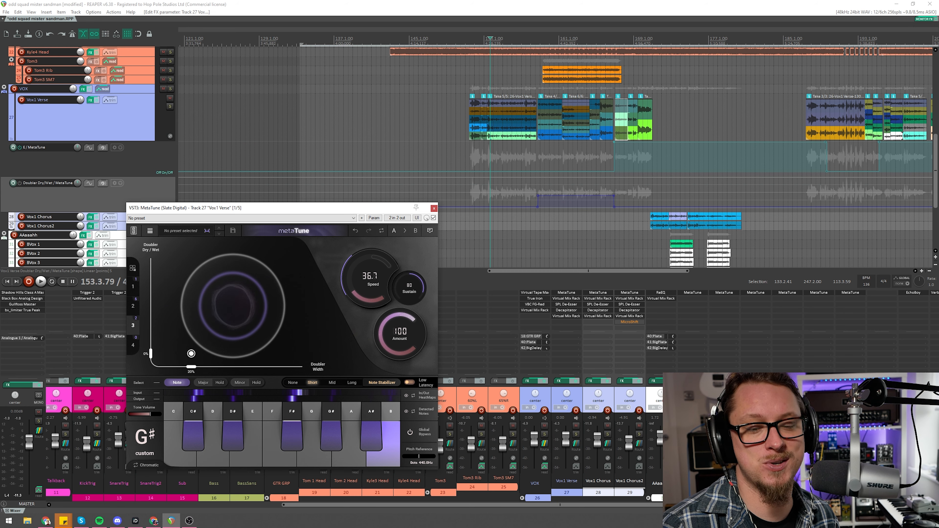
pyautogui.moveTo(258, 354); pyautogui.dragTo(197, 350)
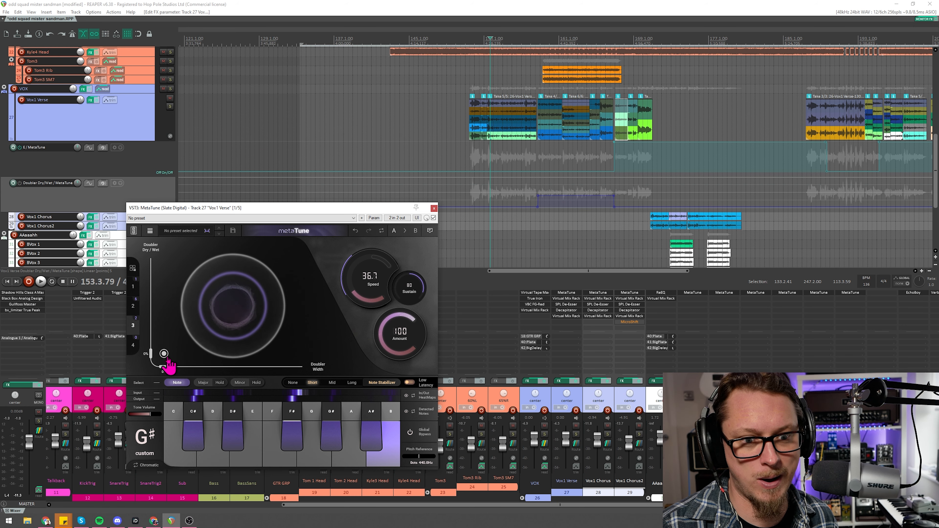
# Play the verse while raising MetaTune's Doubler Dry/Wet to 60% at minimum width
pyautogui.press('space')
pyautogui.moveTo(164, 353); pyautogui.dragTo(164, 296)
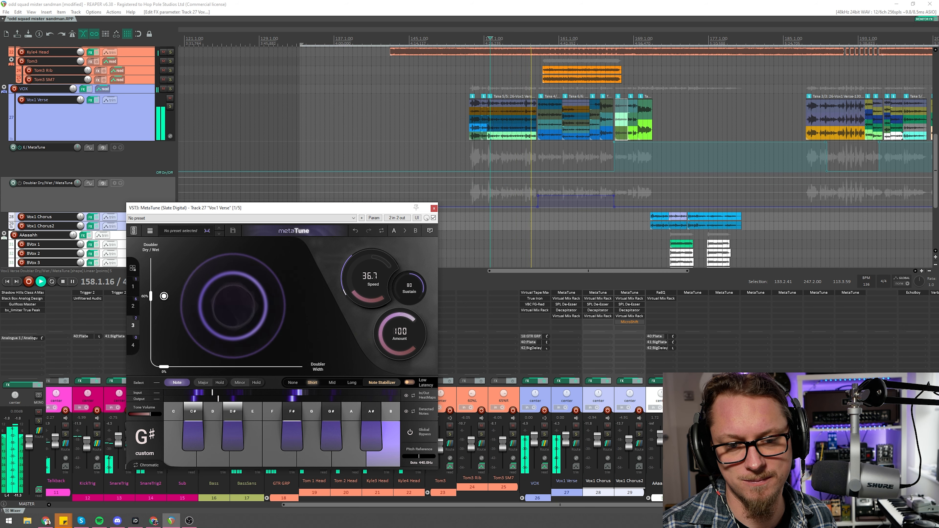
pyautogui.press('space')
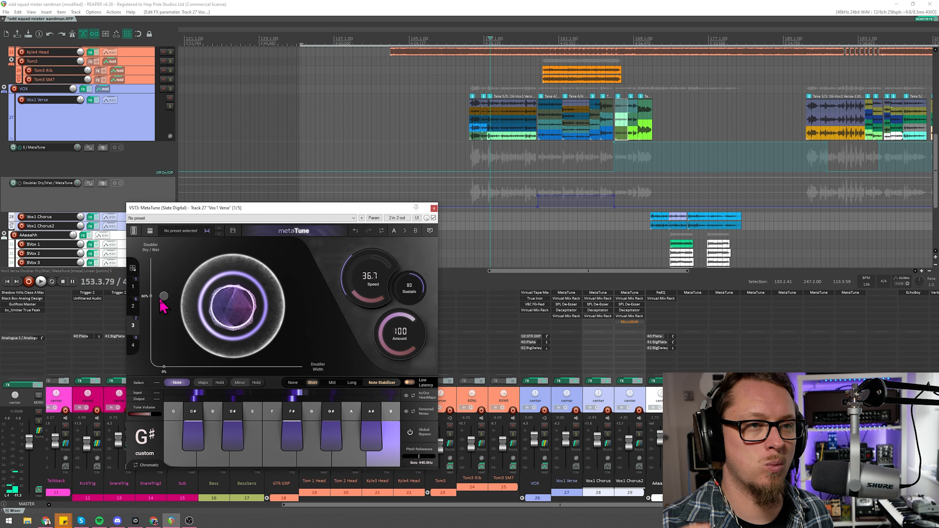
# Audition the doubler widened to about the middle of its range, and return Doubler Width and Dry/Wet to their minimums
pyautogui.press('space')
pyautogui.moveTo(164, 296); pyautogui.dragTo(234, 305)
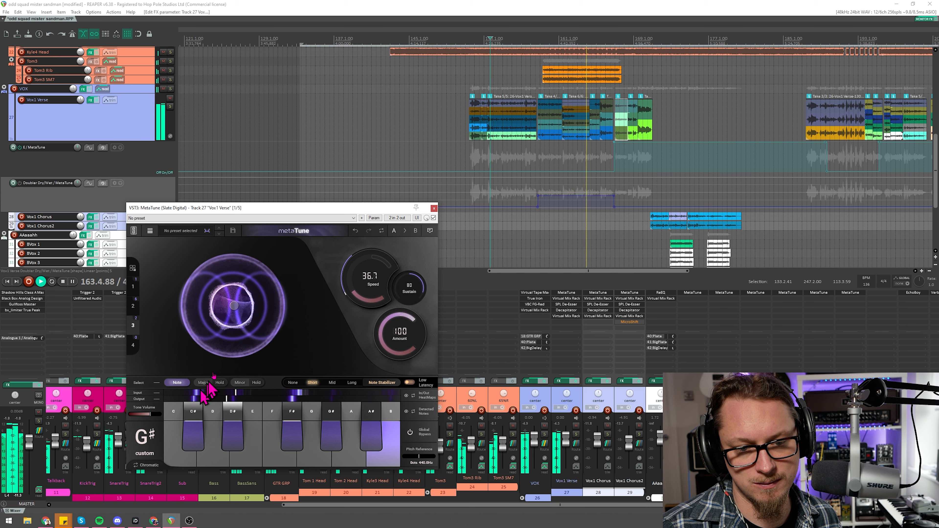
pyautogui.moveTo(234, 305); pyautogui.dragTo(164, 353)
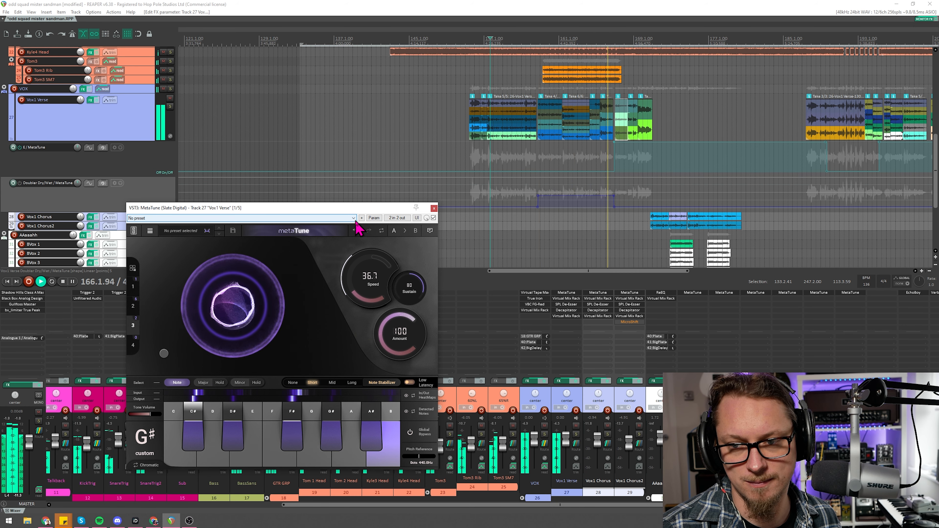
pyautogui.press('space')
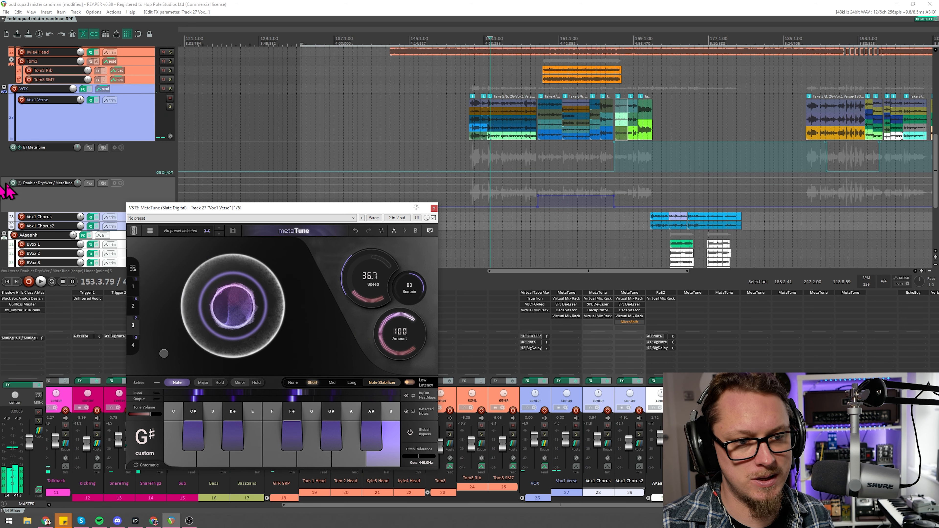
# Re-enable the Doubler Dry/Wet envelope and review MetaTune's automatable parameters in Vox1 Verse's envelope list
pyautogui.click(13, 183)
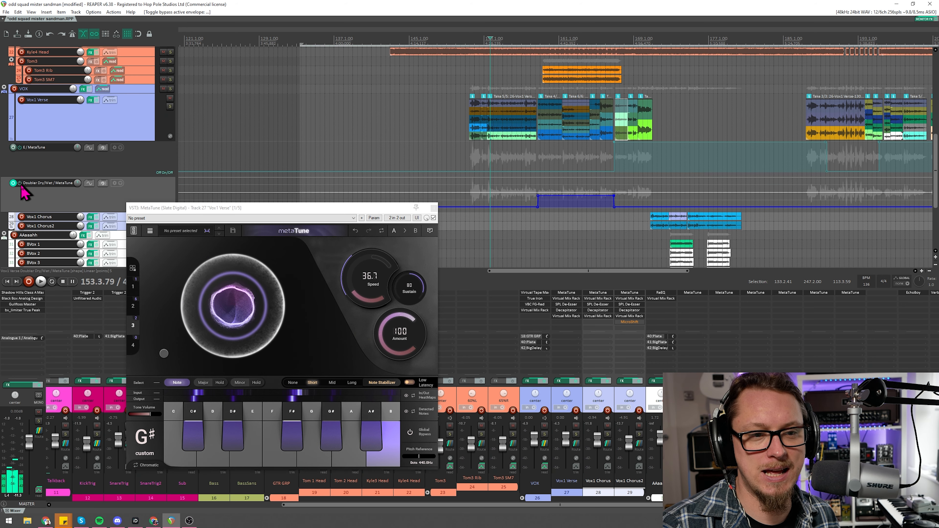
pyautogui.click(107, 100)
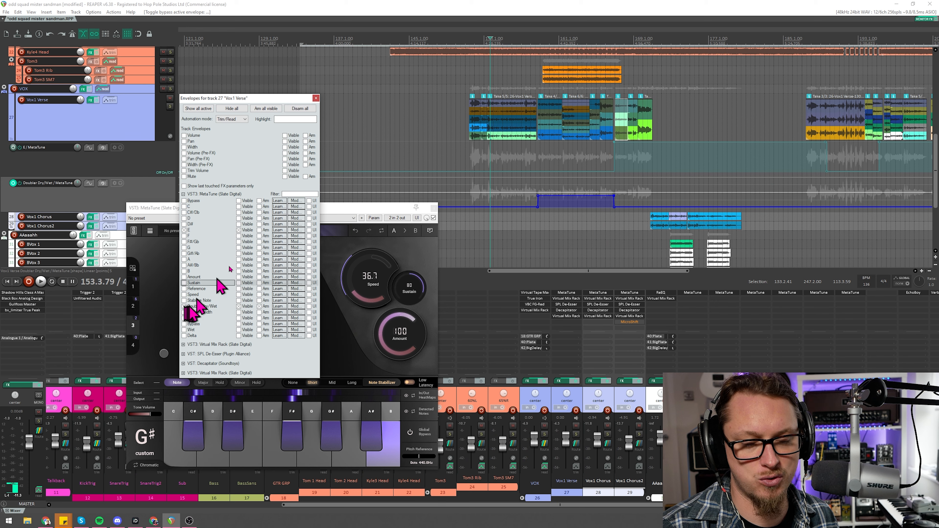
pyautogui.click(316, 98)
# Set MetaTune's Doubler Width to about half and audition the doubler automation from about bar 156.1, widening the doubler further during playback
pyautogui.moveTo(165, 354); pyautogui.dragTo(236, 353)
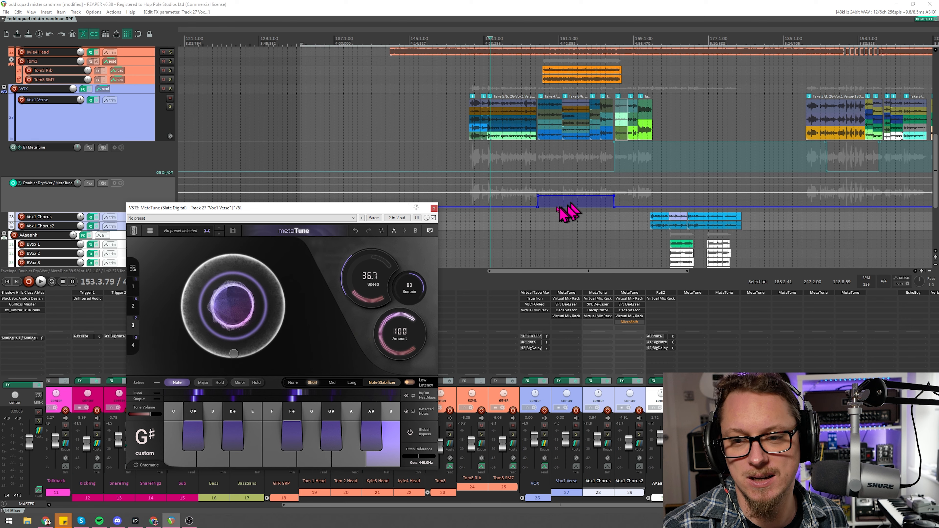
pyautogui.click(512, 41)
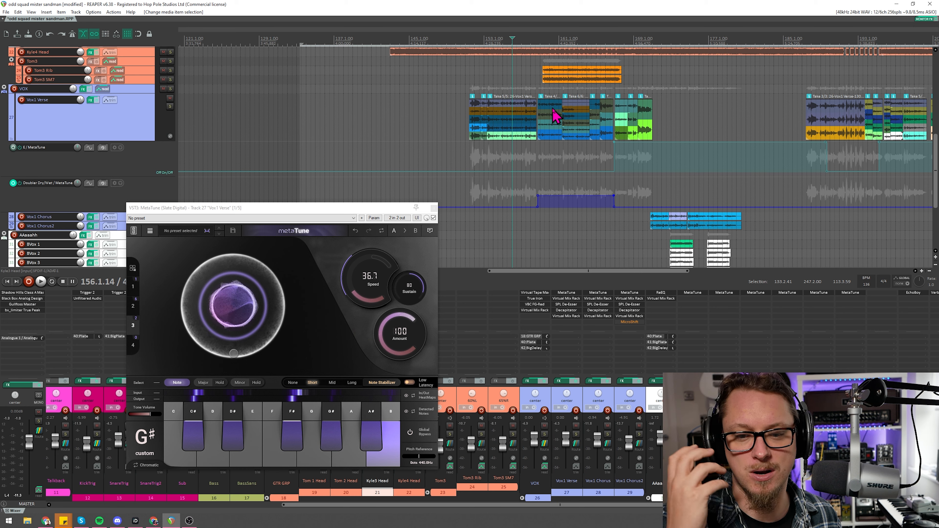
pyautogui.press('space')
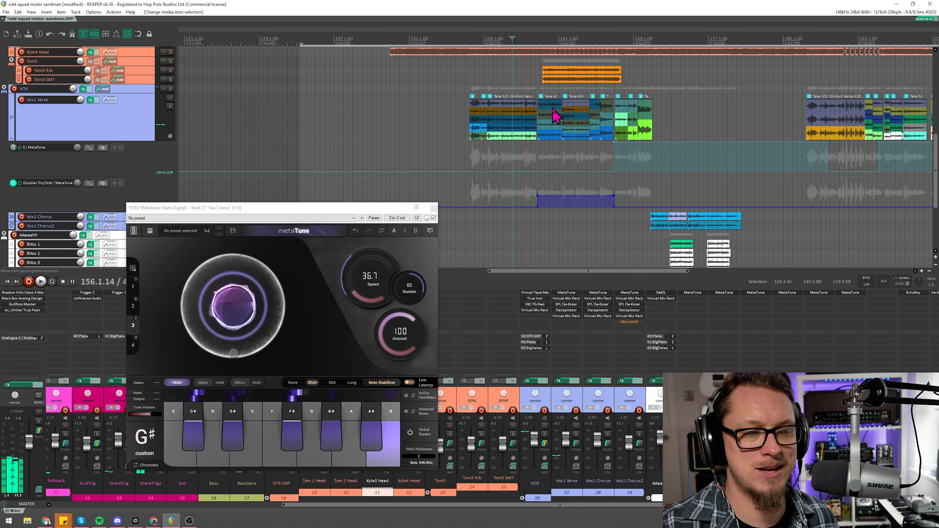
pyautogui.press('space')
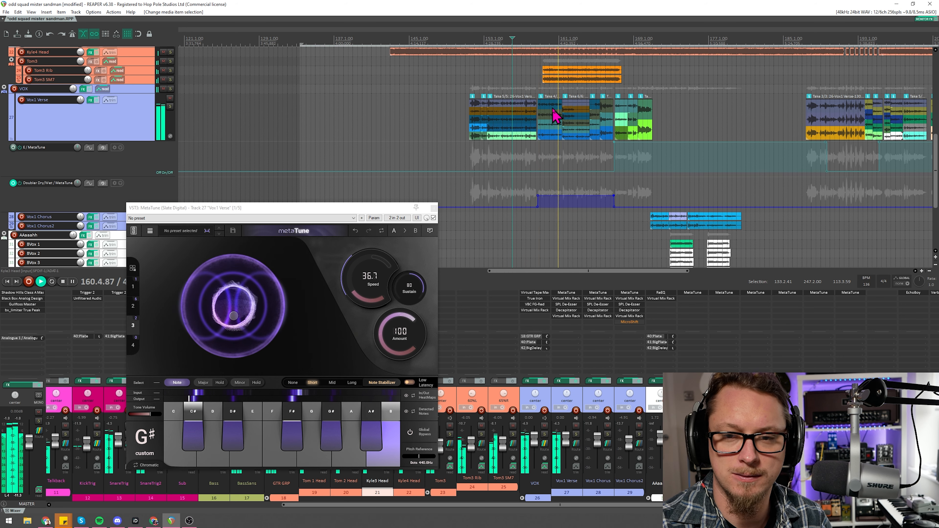
pyautogui.moveTo(234, 316); pyautogui.dragTo(258, 316)
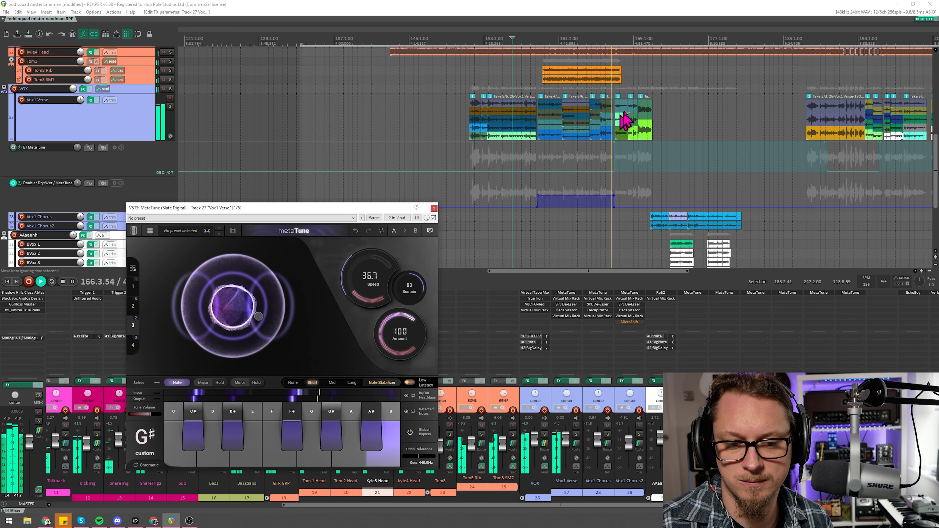
# Follow the verse playback to its end and place the edit cursor at the end of the Vox1 Verse clips, about bar 170.4
pyautogui.scroll(2, 649, 121)
pyautogui.scroll(3, 650, 121)
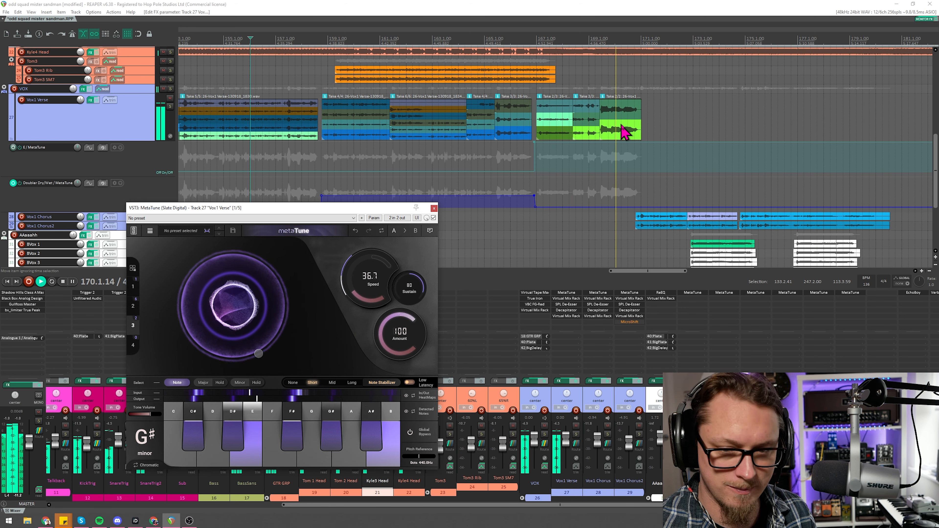
pyautogui.scroll(-3, 652, 109)
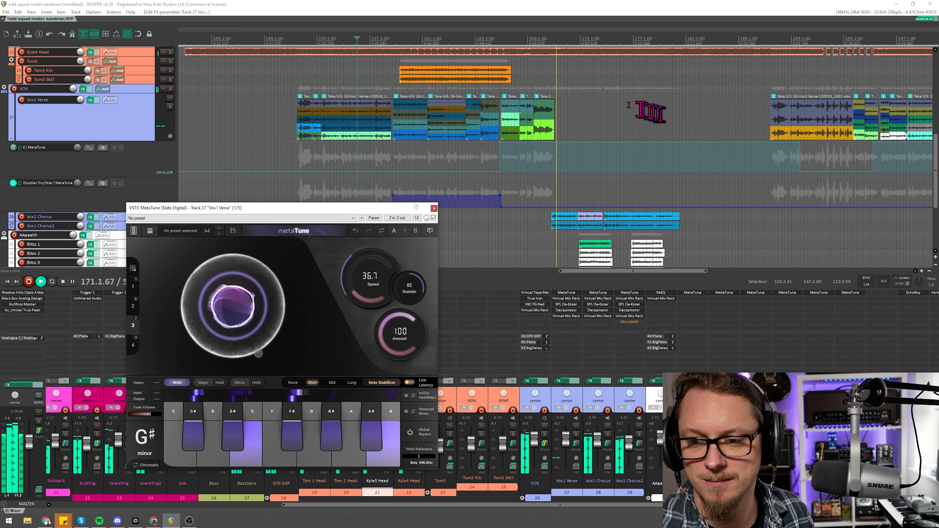
pyautogui.scroll(5, 562, 67)
pyautogui.click(536, 40)
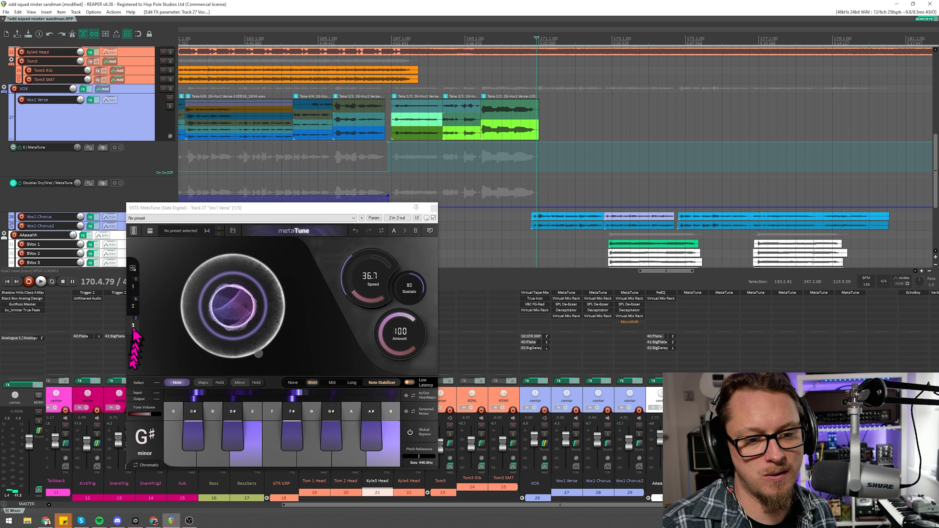
# Open MetaTune on Vox1 Chorus and place it beside the Vox1 Verse MetaTune window
pyautogui.moveTo(179, 211); pyautogui.dragTo(115, 180)
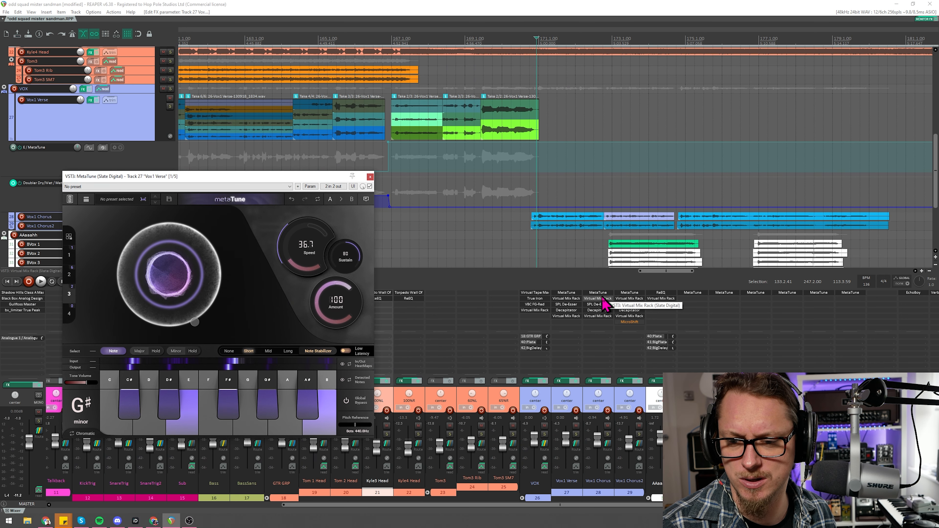
pyautogui.click(593, 302)
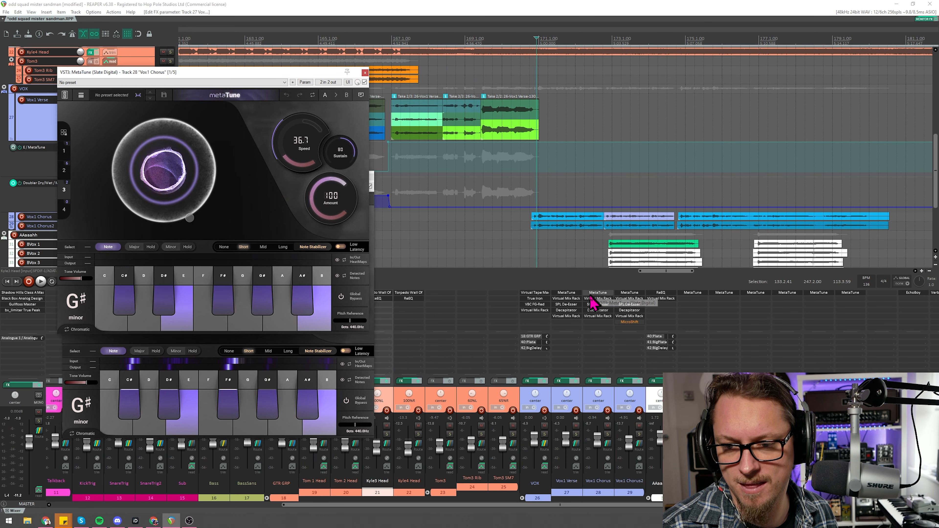
pyautogui.moveTo(157, 72); pyautogui.dragTo(436, 145)
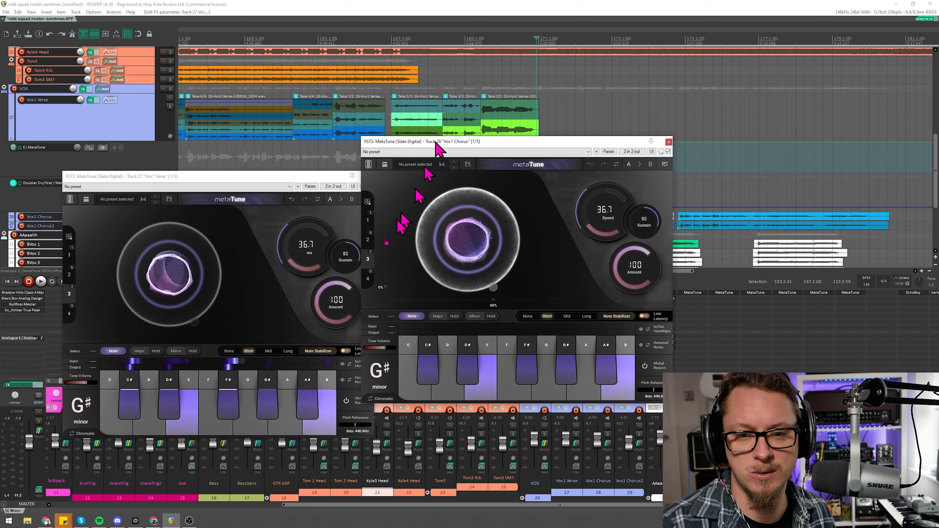
# Narrow the Doubler in Vox1 Verse's grouped MetaTune instance, and set Speed to 67.3 and Sustain to 87
pyautogui.moveTo(201, 329)
pyautogui.moveTo(195, 324); pyautogui.dragTo(126, 298)
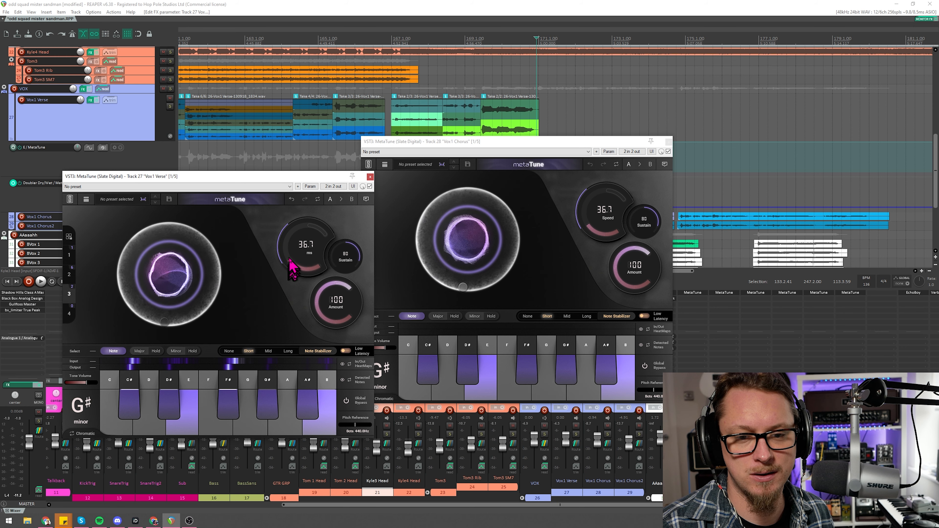
pyautogui.moveTo(294, 264); pyautogui.dragTo(297, 288)
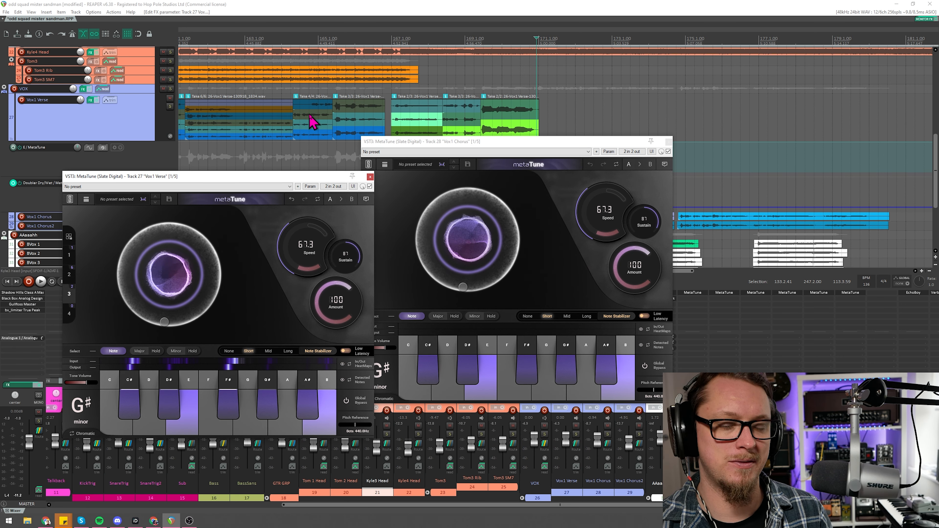
# Play briefly into the chorus, close both MetaTune windows and stop playback
pyautogui.press('space')
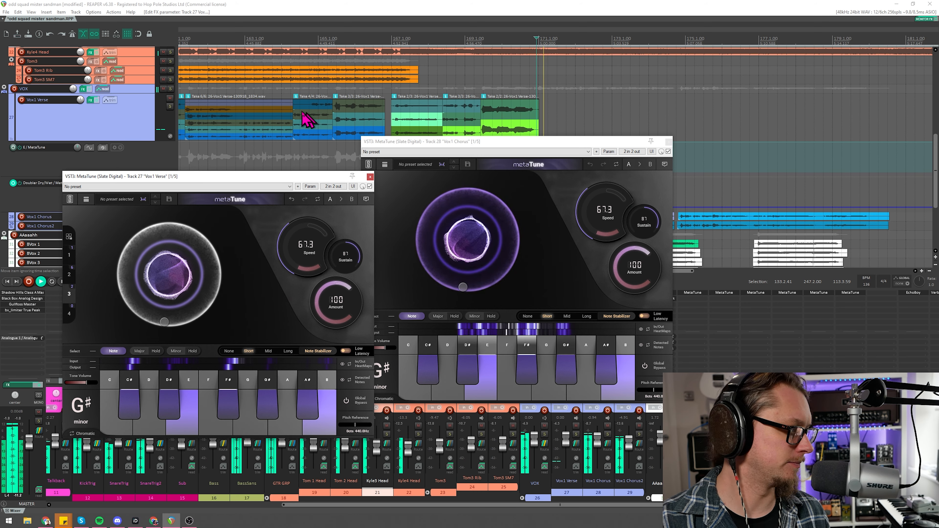
pyautogui.click(669, 142)
pyautogui.click(370, 177)
pyautogui.press('space')
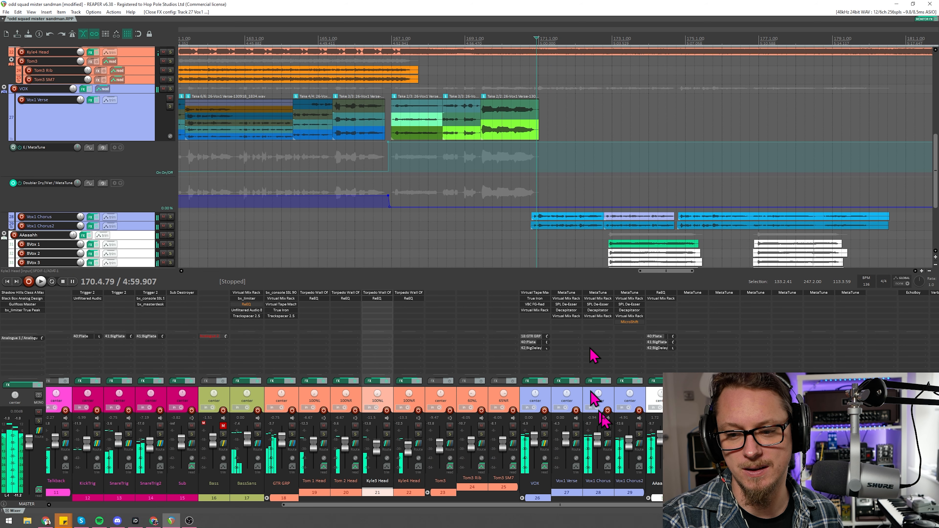
# Open MetaTune on Vox1 Chorus2 and audition Vox1 Chorus soloed on its own
pyautogui.moveTo(639, 434); pyautogui.dragTo(605, 439)
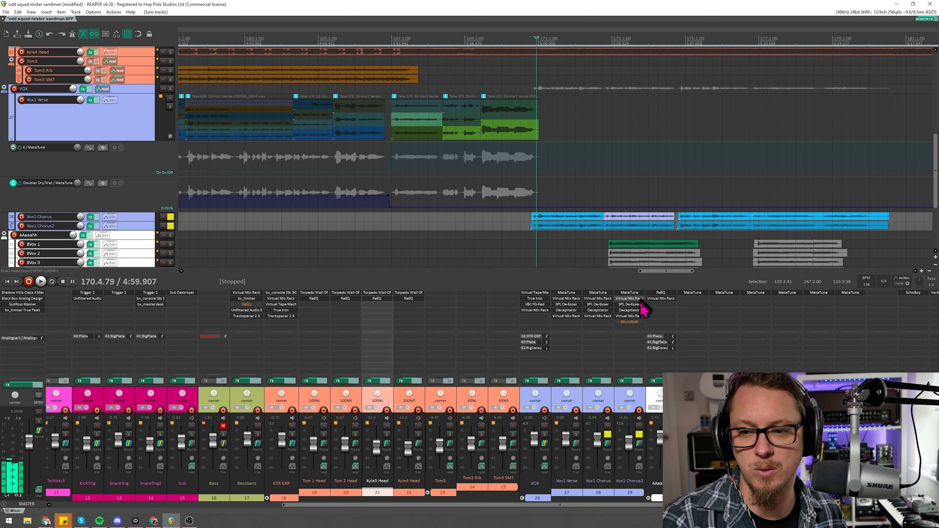
pyautogui.click(629, 294)
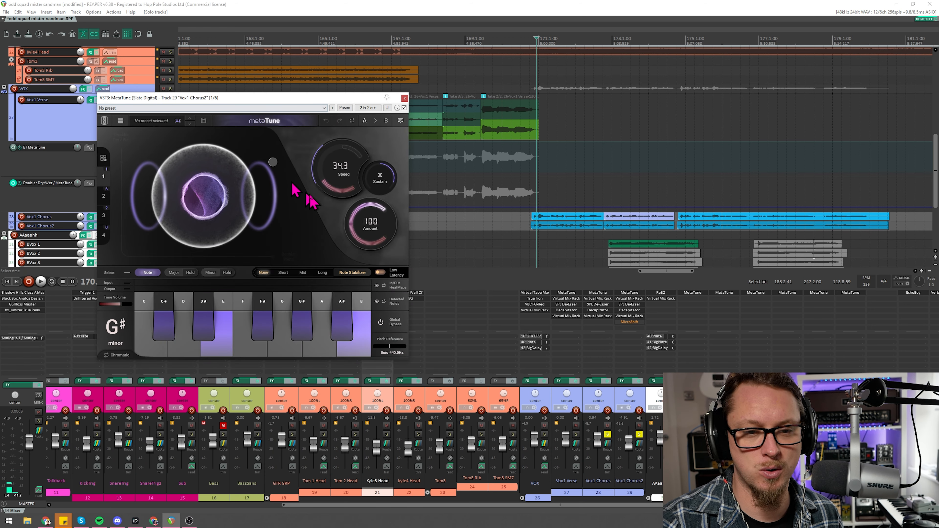
pyautogui.click(639, 434)
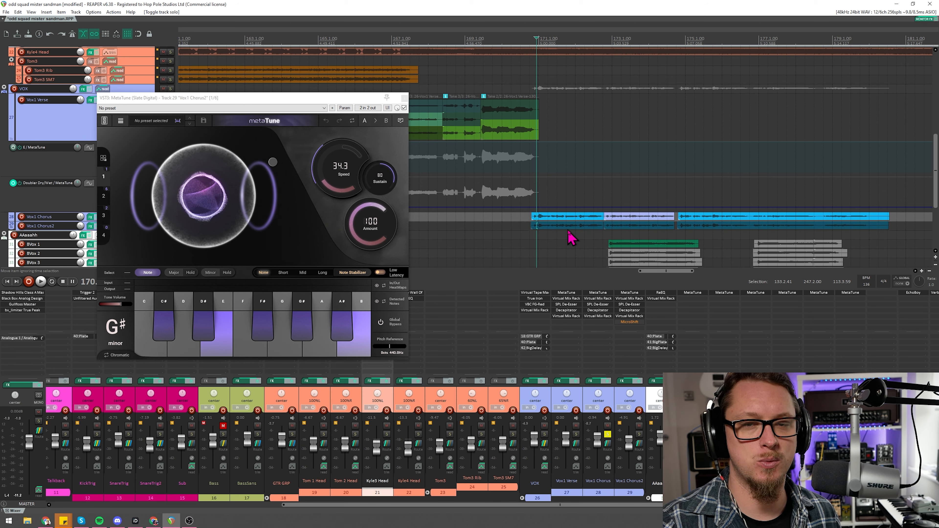
pyautogui.press('space')
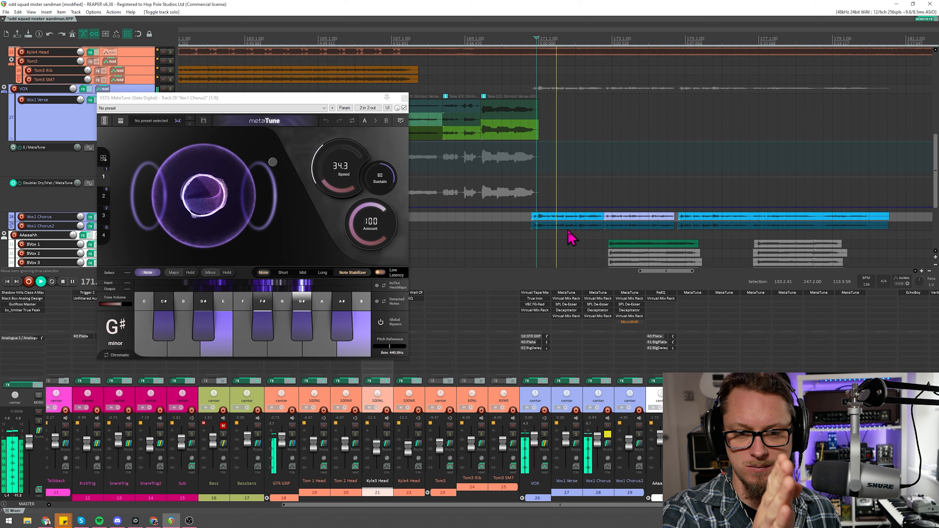
pyautogui.press('space')
# Switch the solo from Vox1 Chorus to Vox1 Chorus2 and audition that track alone
pyautogui.click(638, 434)
pyautogui.click(608, 434)
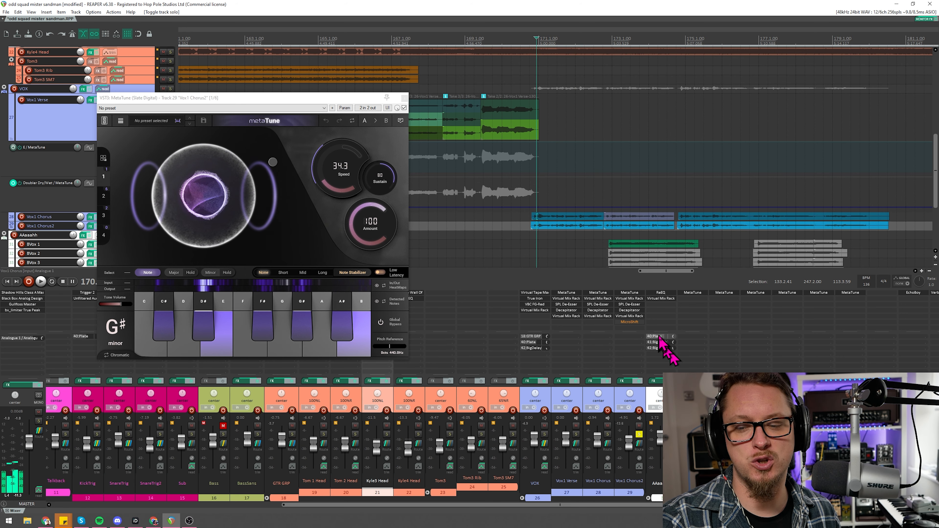
pyautogui.press('space')
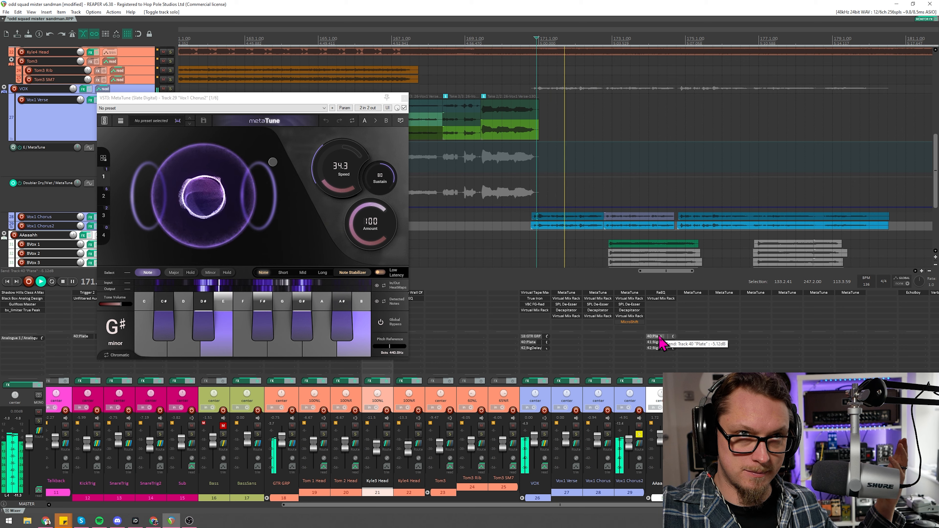
pyautogui.press('space')
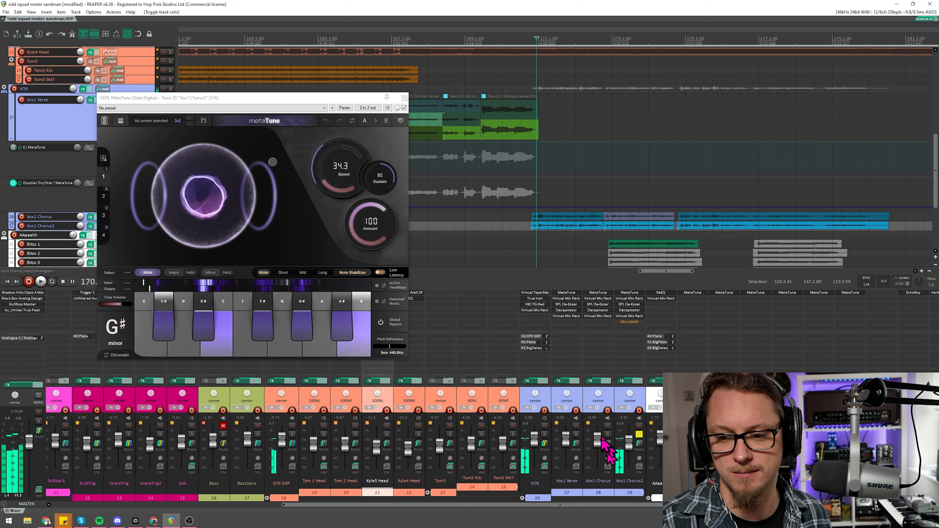
# Solo Vox1 Chorus together with Vox1 Chorus2, play the doubled chorus vocals, and close the MetaTune window
pyautogui.click(607, 433)
pyautogui.press('space')
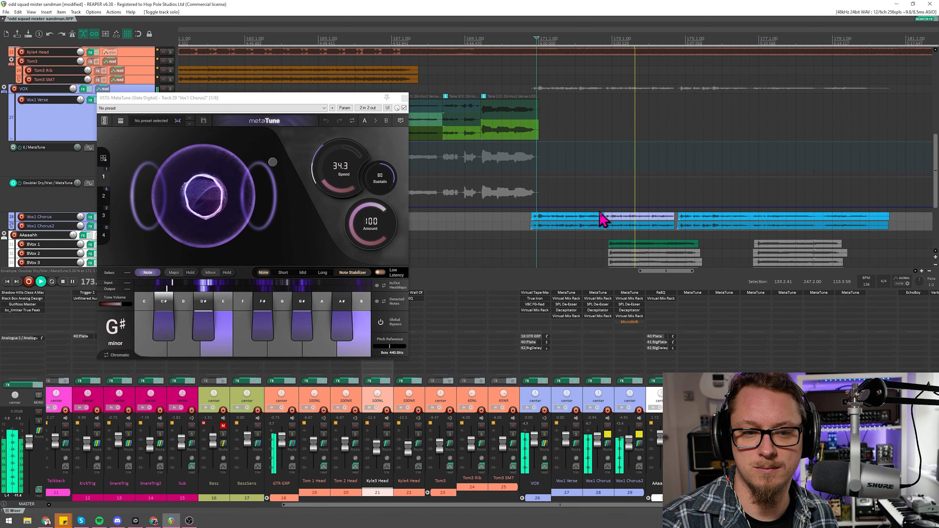
pyautogui.scroll(-3, 601, 214)
pyautogui.scroll(3, 601, 215)
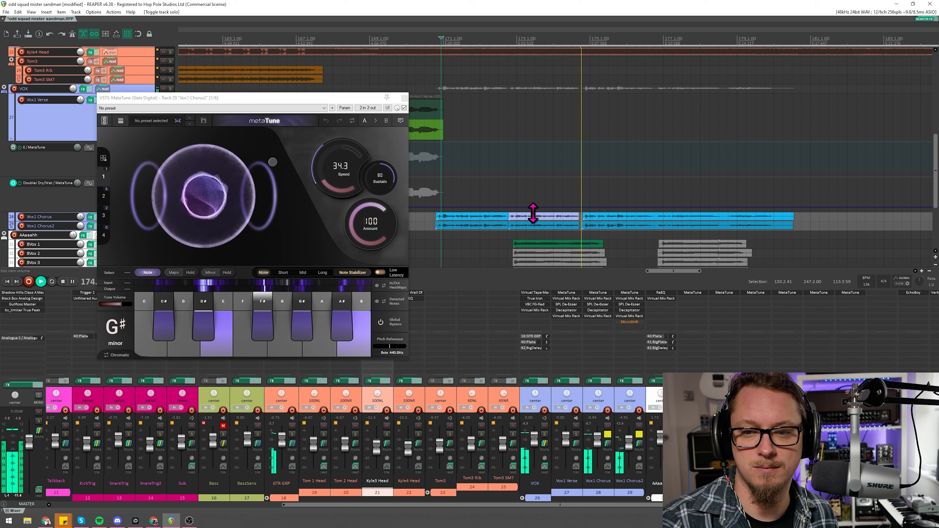
pyautogui.press('space')
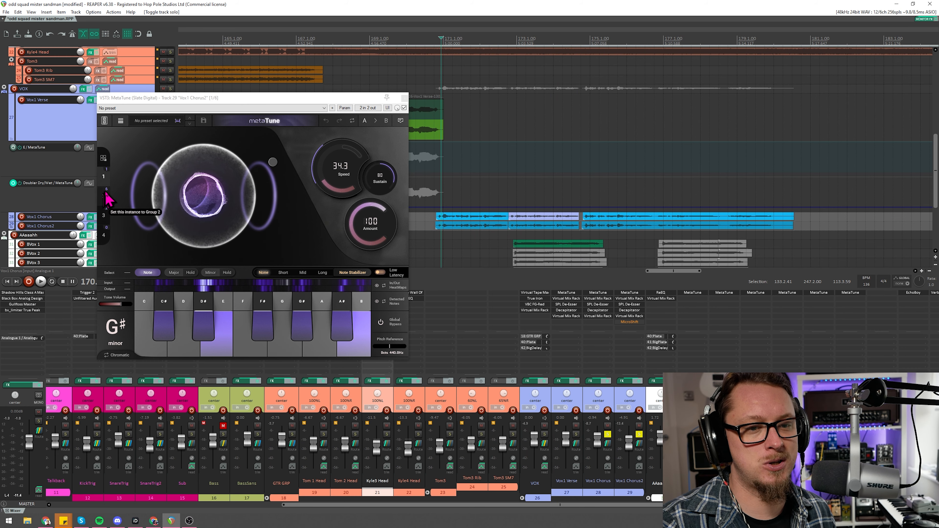
pyautogui.click(404, 98)
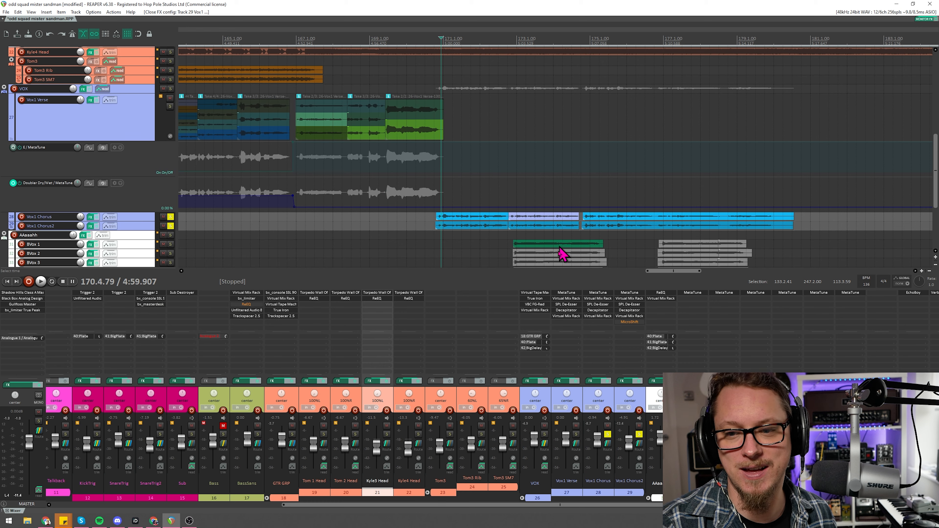
# Clear the chorus solos, solo the AAaaahh group and place the edit cursor just before its first clips, about bar 172.3
pyautogui.click(171, 216)
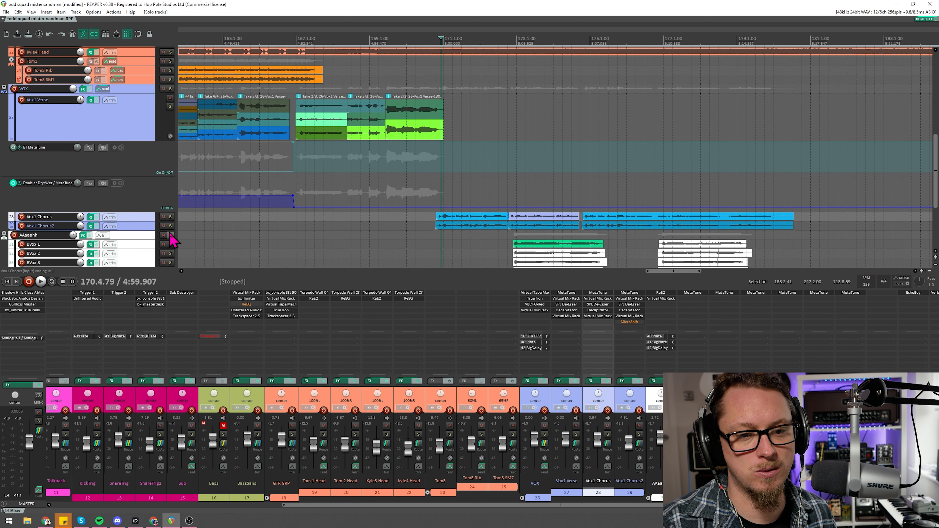
pyautogui.click(170, 235)
pyautogui.click(514, 43)
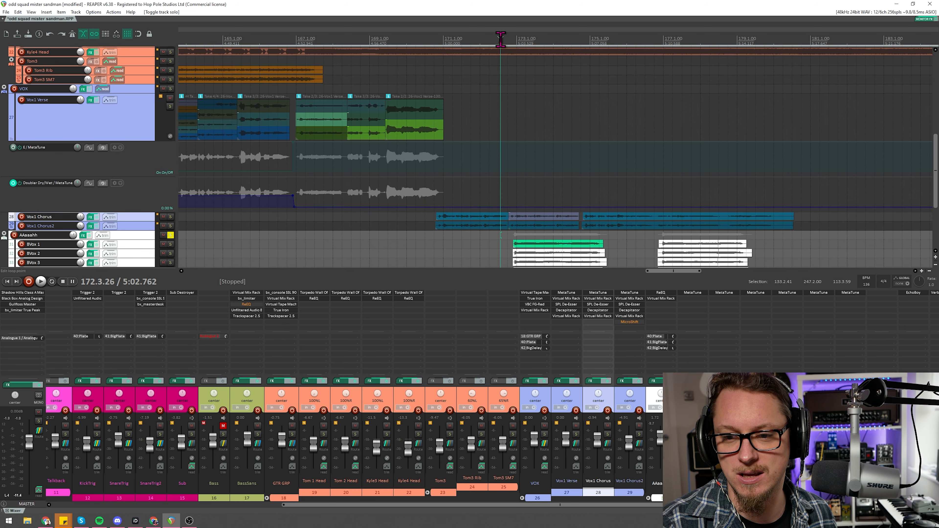
# Open MetaTune on BVox 1 and play the soloed backing vocals, with all the BVox channels in view
pyautogui.click(693, 292)
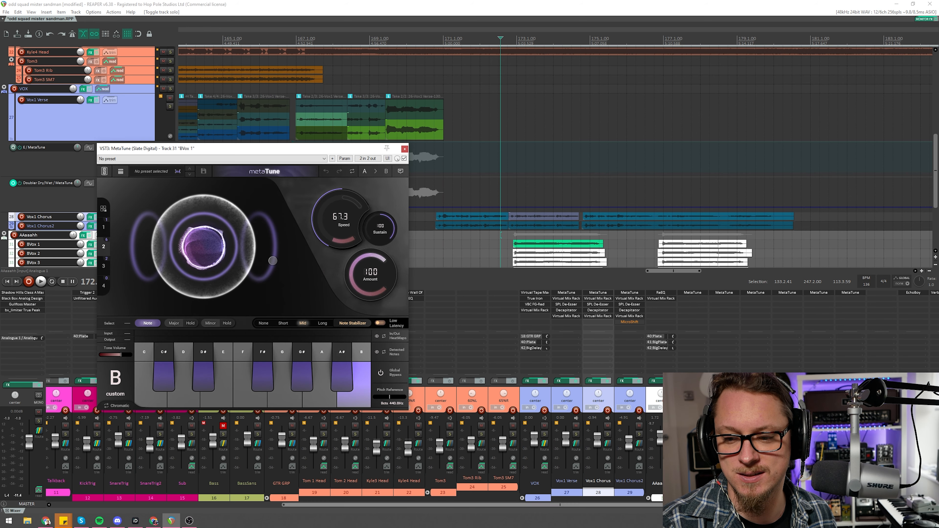
pyautogui.hscroll(5, 592, 332)
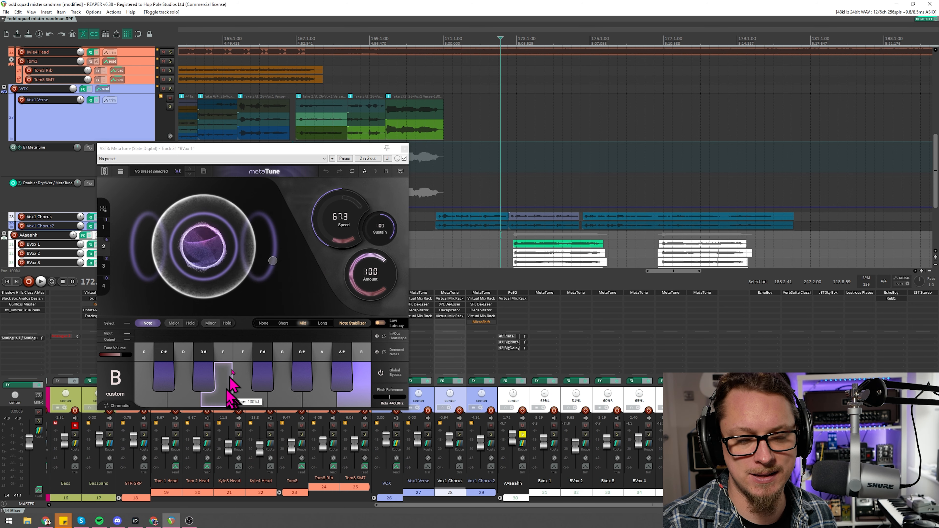
pyautogui.press('space')
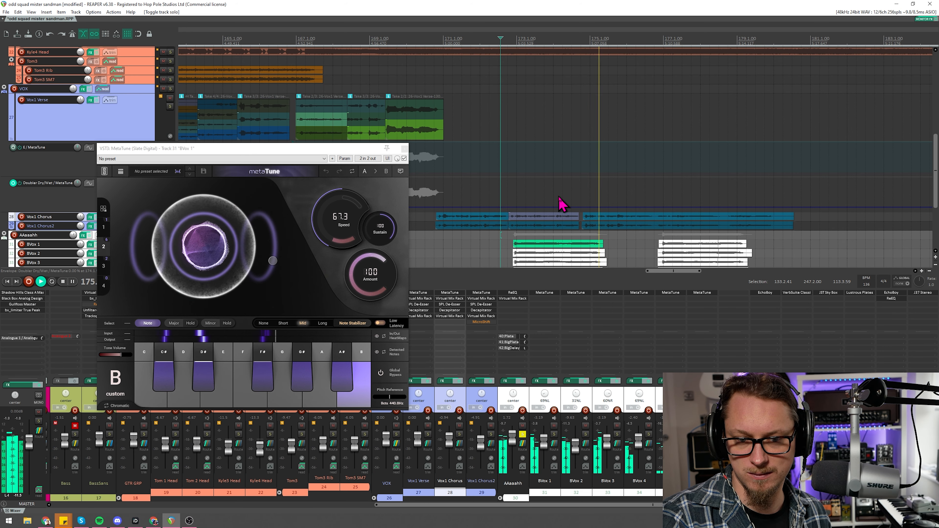
pyautogui.press('space')
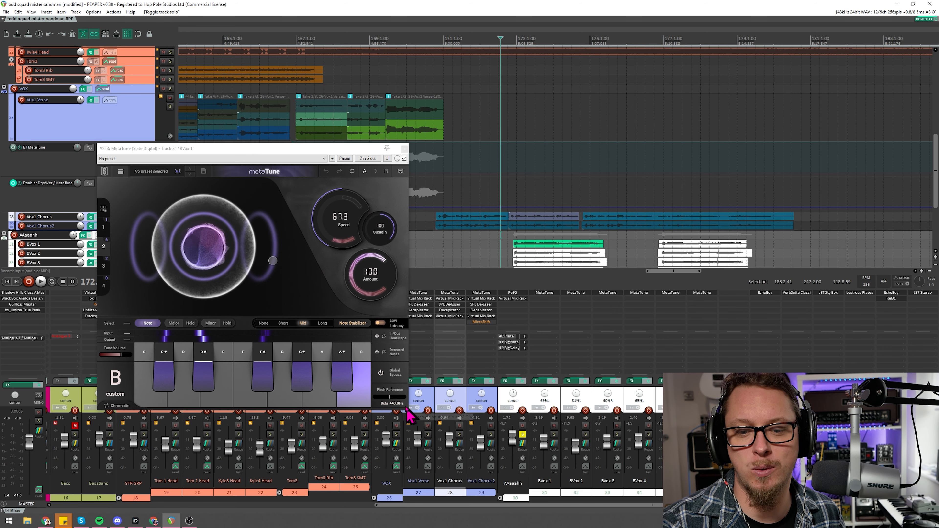
# Compare the backing vocals with MetaTune's Global Bypass on and off
pyautogui.click(381, 373)
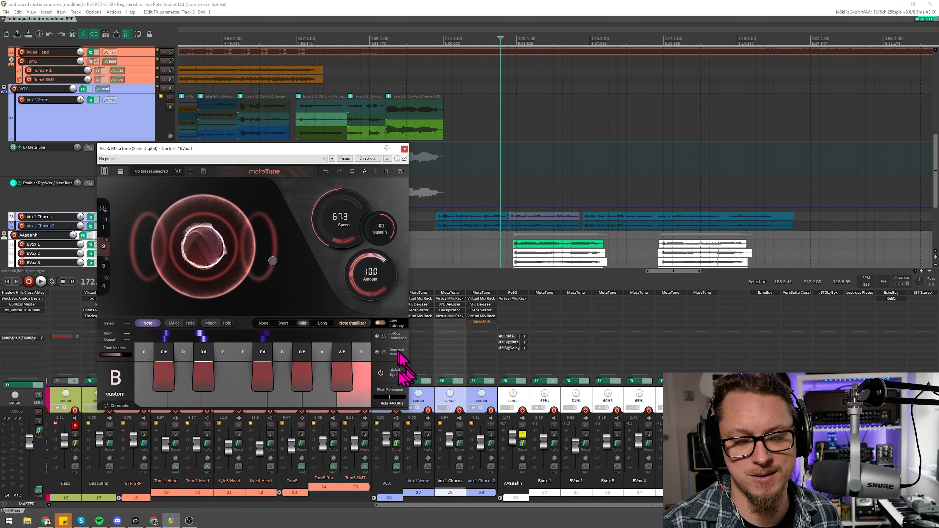
pyautogui.press('space')
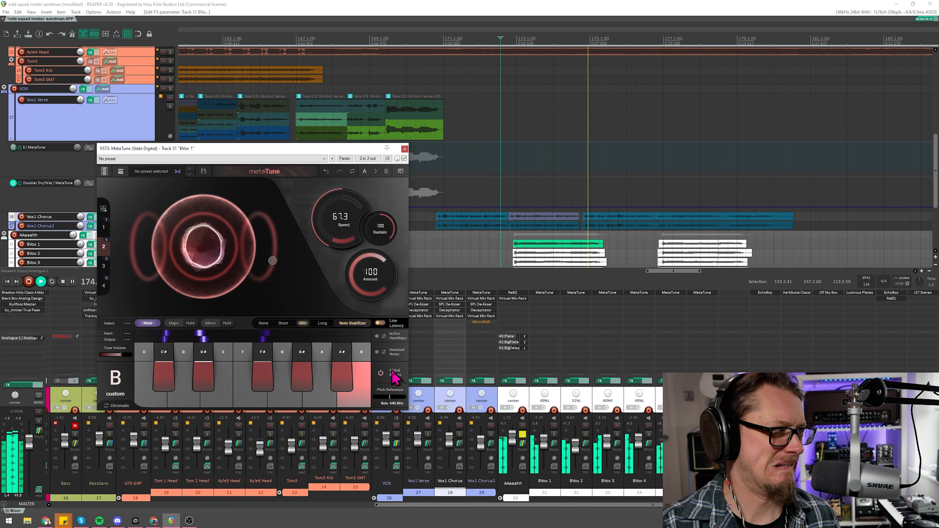
pyautogui.press('space')
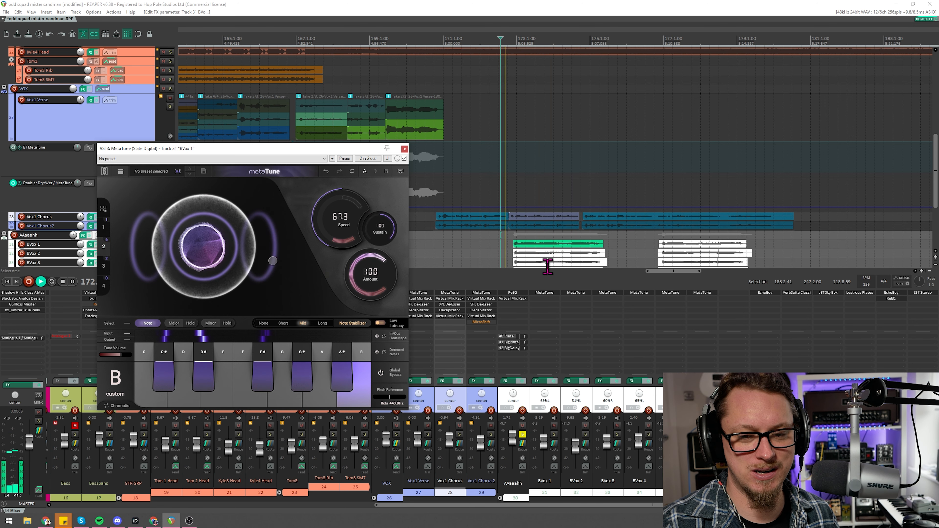
pyautogui.press('space')
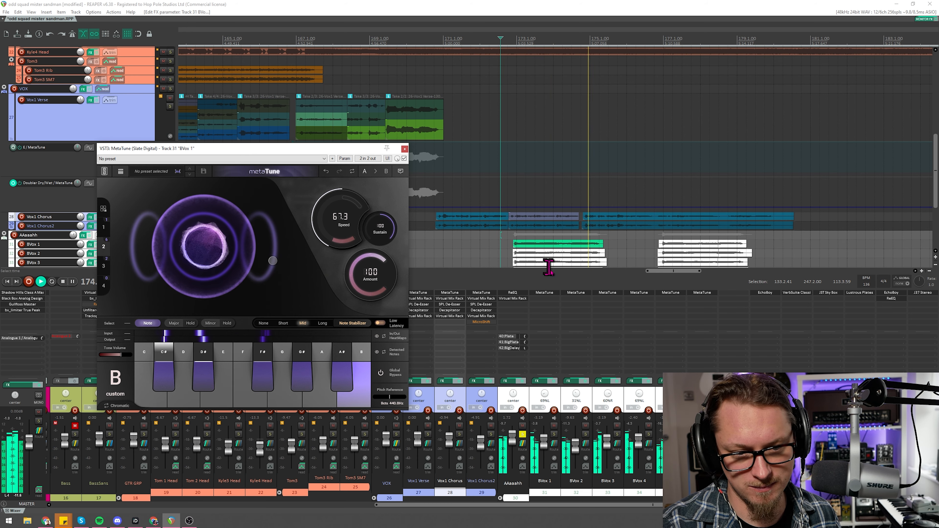
pyautogui.press('space')
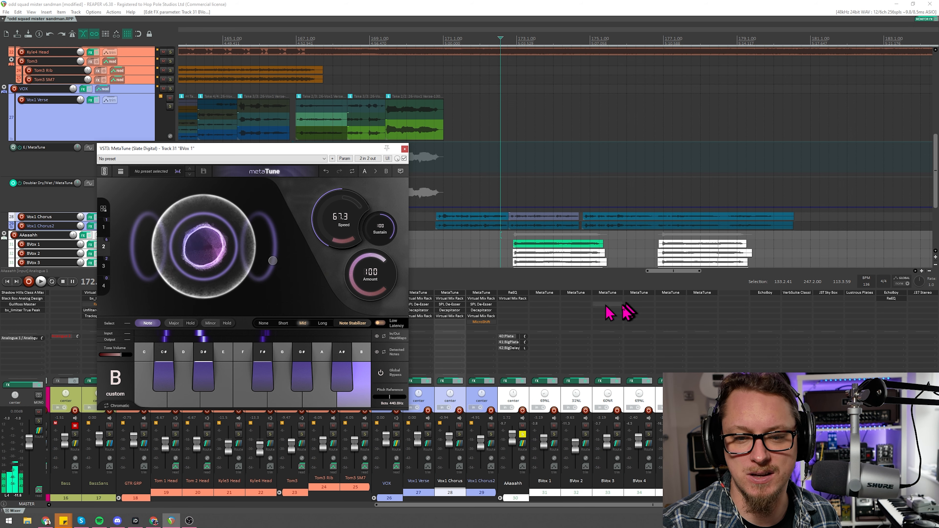
# Reset BVox 1's MetaTune heatmaps, play the backing vocals with BVox 5's MetaTune alongside for comparison, and close both windows
pyautogui.click(384, 337)
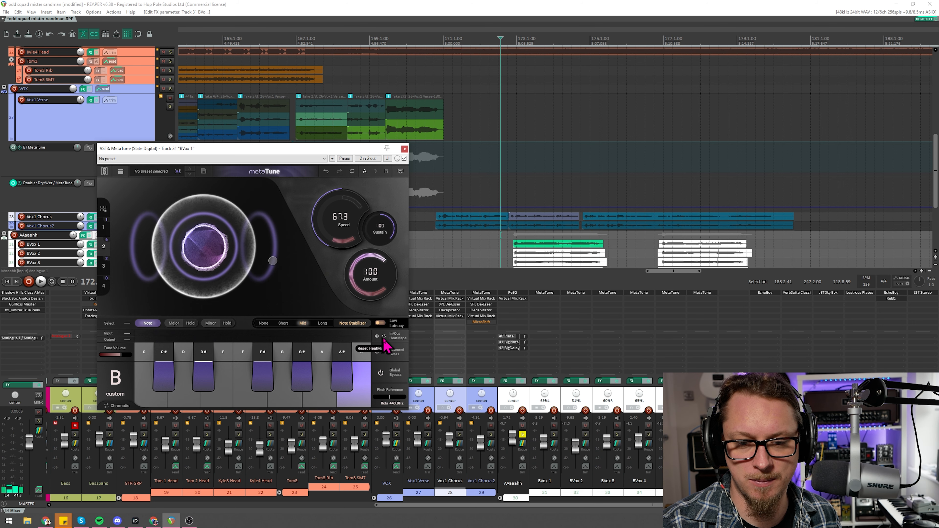
pyautogui.click(671, 292)
pyautogui.moveTo(238, 167); pyautogui.dragTo(537, 131)
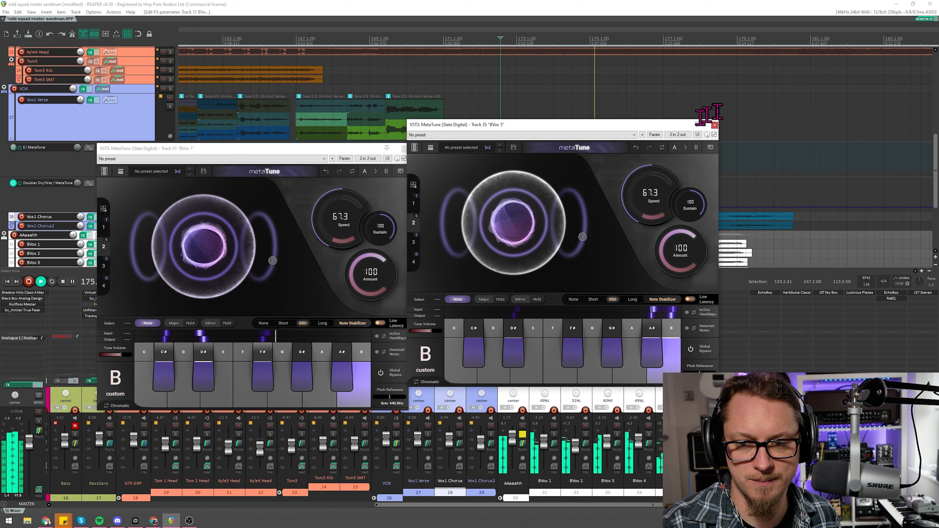
pyautogui.click(715, 125)
pyautogui.click(404, 148)
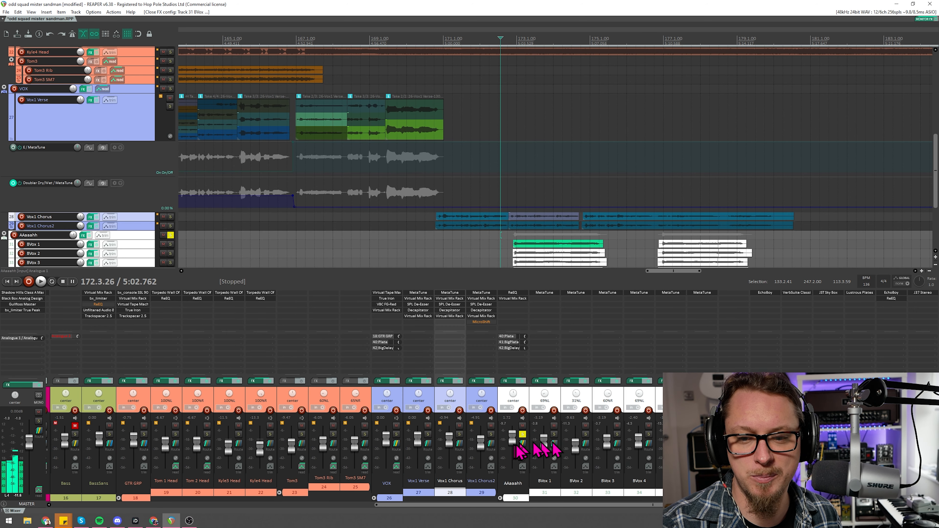
# Unsolo the AAaaahh group and play the chorus in the full mix from bar 172.3, stopping after the second set of backing vocal clips
pyautogui.click(523, 435)
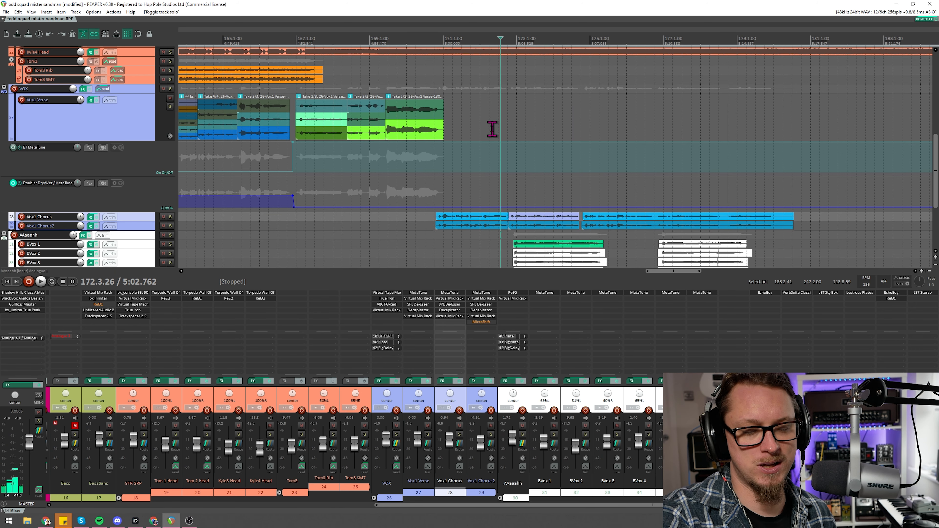
pyautogui.press('space')
pyautogui.scroll(4, 526, 171)
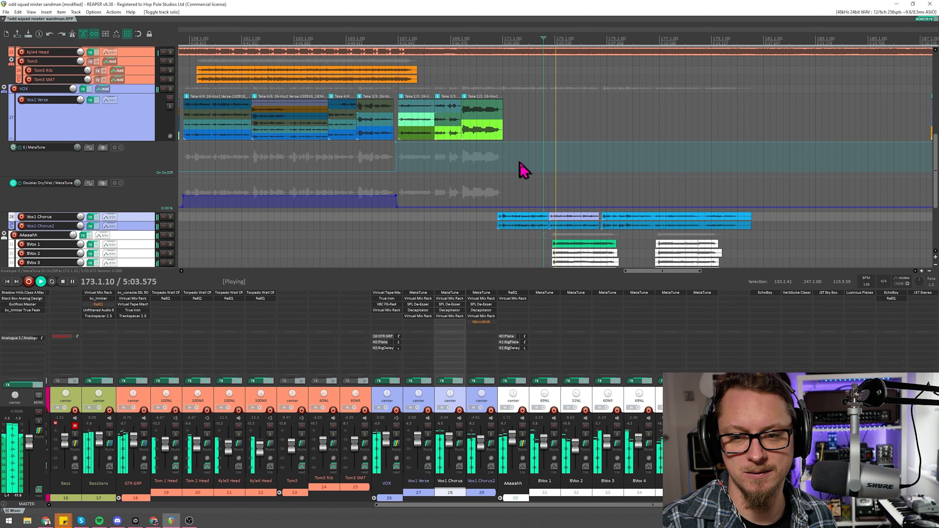
pyautogui.scroll(-2, 534, 183)
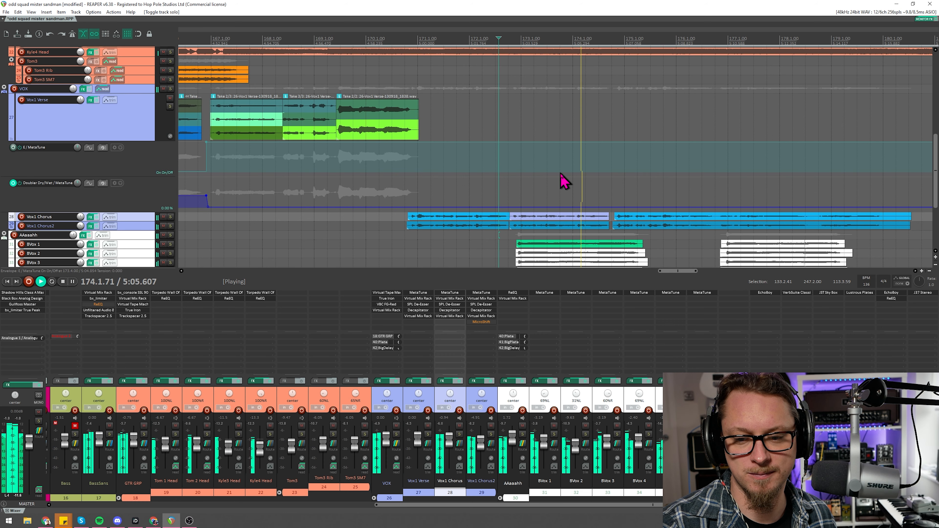
pyautogui.scroll(1, 629, 165)
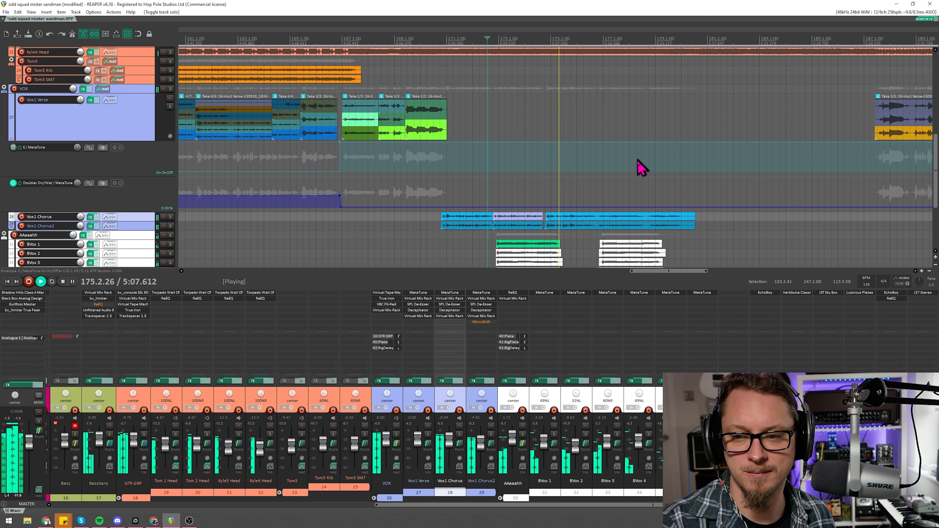
pyautogui.scroll(-3, 638, 178)
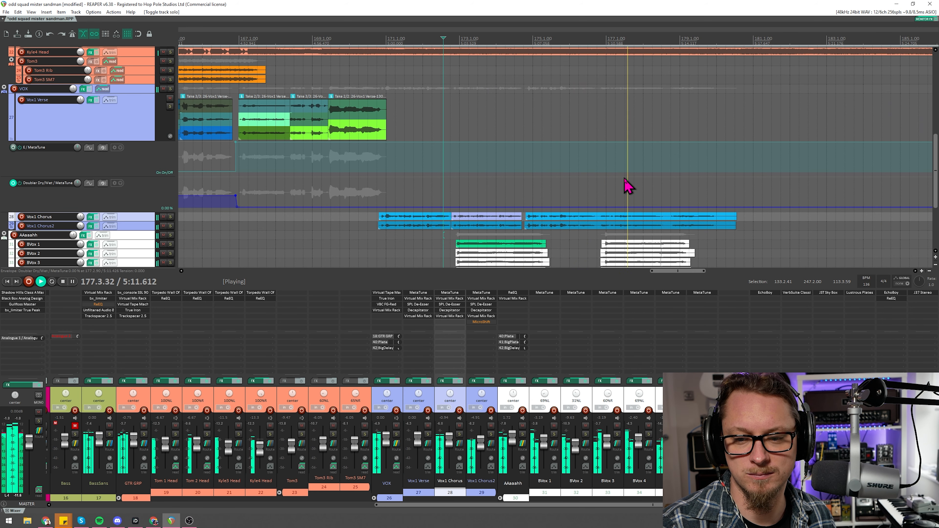
pyautogui.scroll(-2, 628, 187)
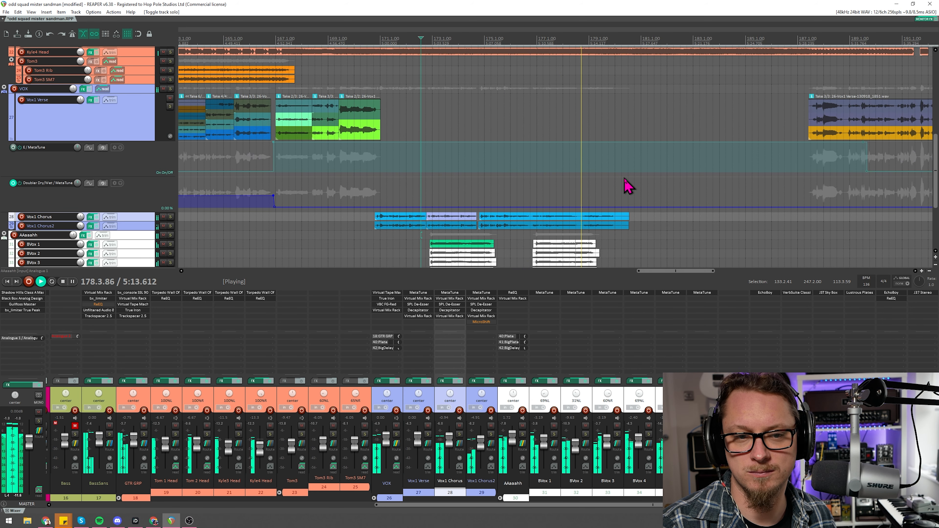
pyautogui.scroll(-2, 628, 188)
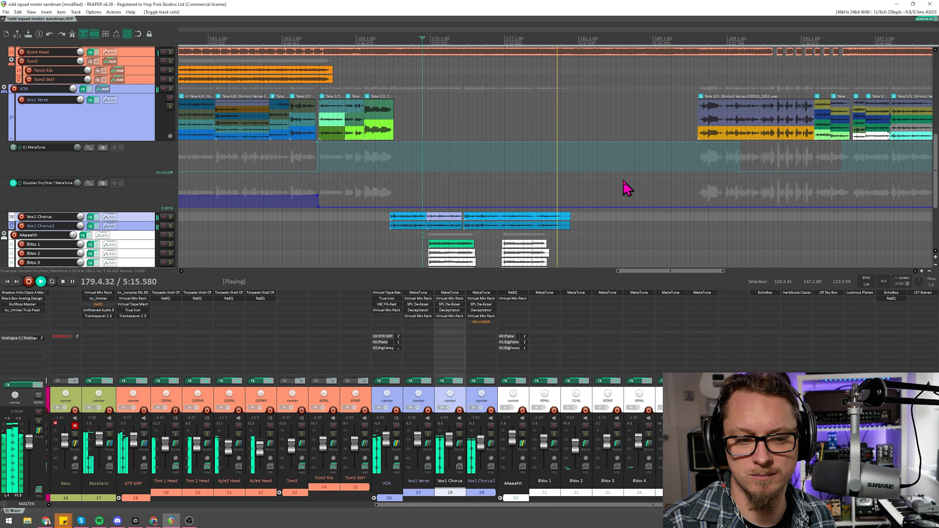
pyautogui.press('space')
# Open MetaTune on BVox 1 and examine its key and scale setting
pyautogui.click(546, 293)
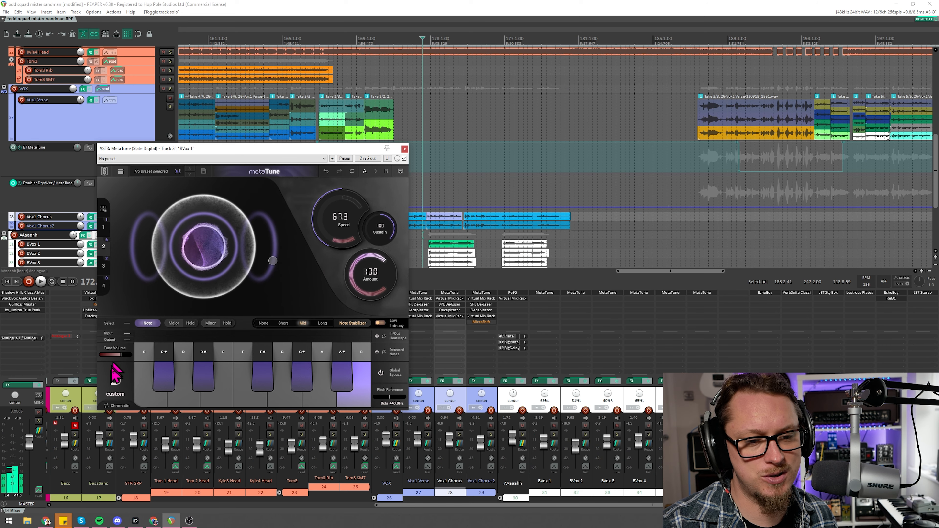
pyautogui.click(114, 377)
pyautogui.click(94, 390)
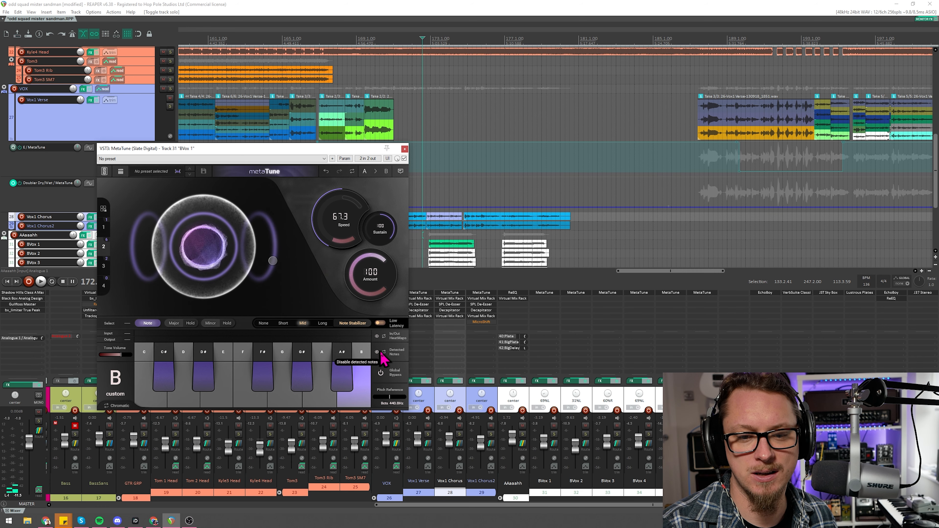